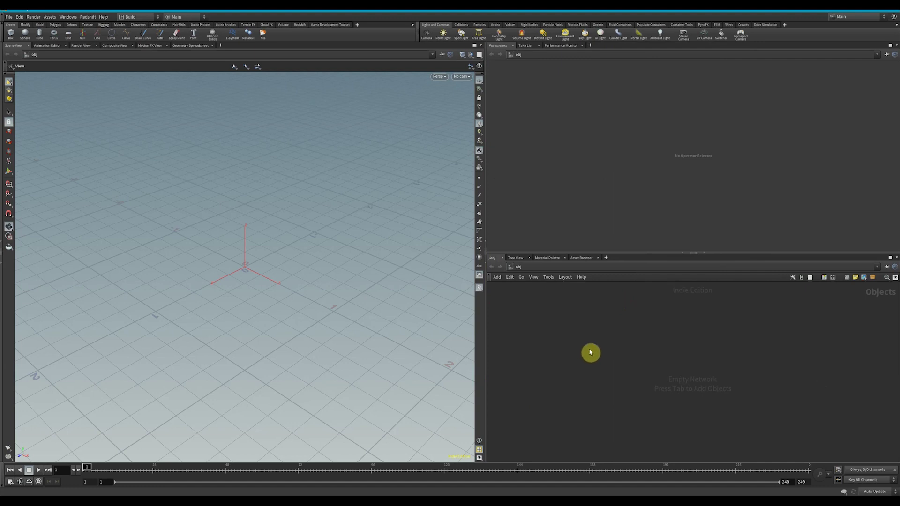
# - Create a Geometry object in the empty object network
pyautogui.click(611, 336)
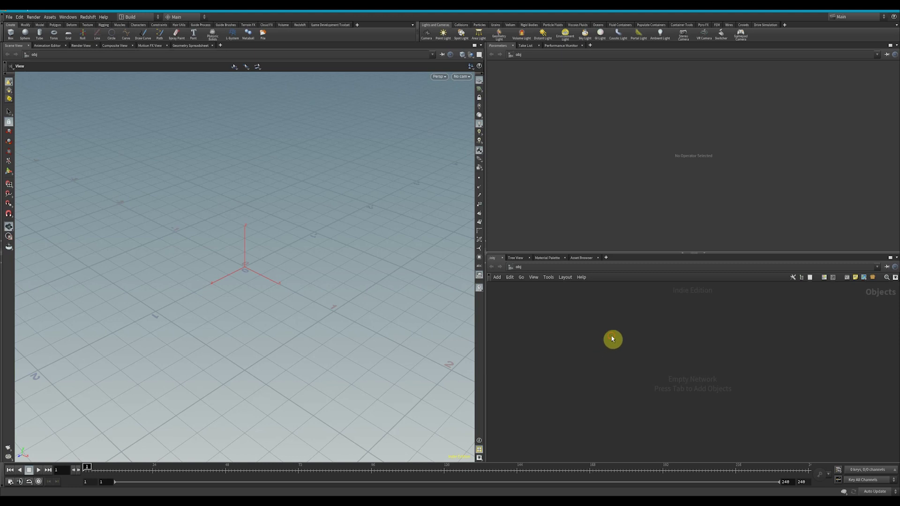
pyautogui.press('Tab')
pyautogui.write('ge')
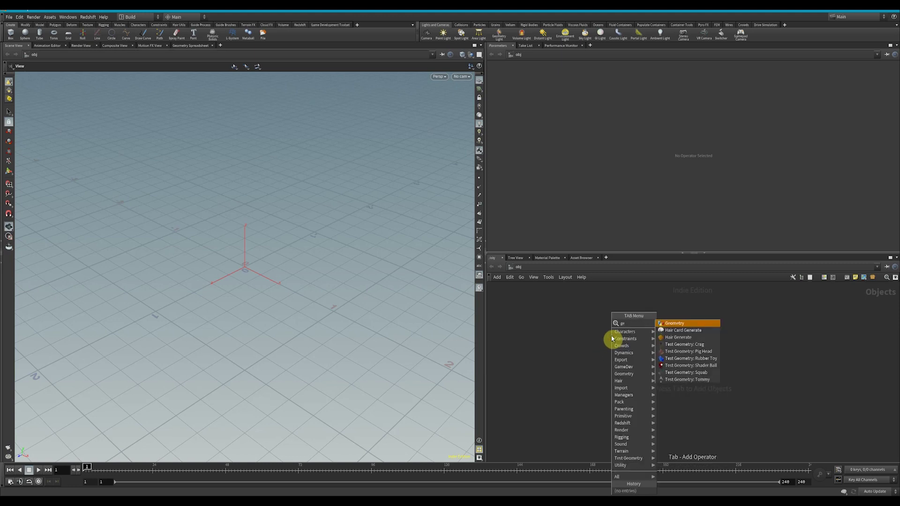
pyautogui.press('Return')
pyautogui.click(612, 338)
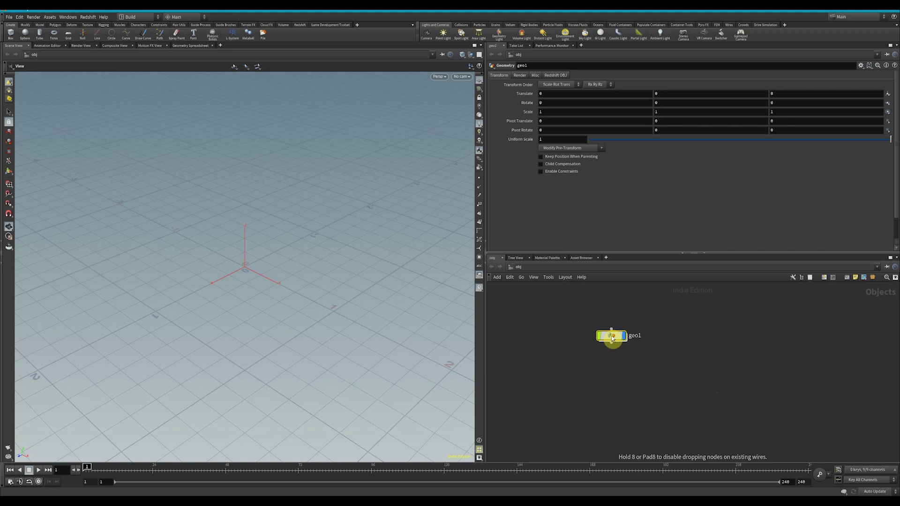
# - Enter the new geometry object and add a Test Geometry: Pig Head node
pyautogui.doubleClick(612, 337)
pyautogui.press('Tab')
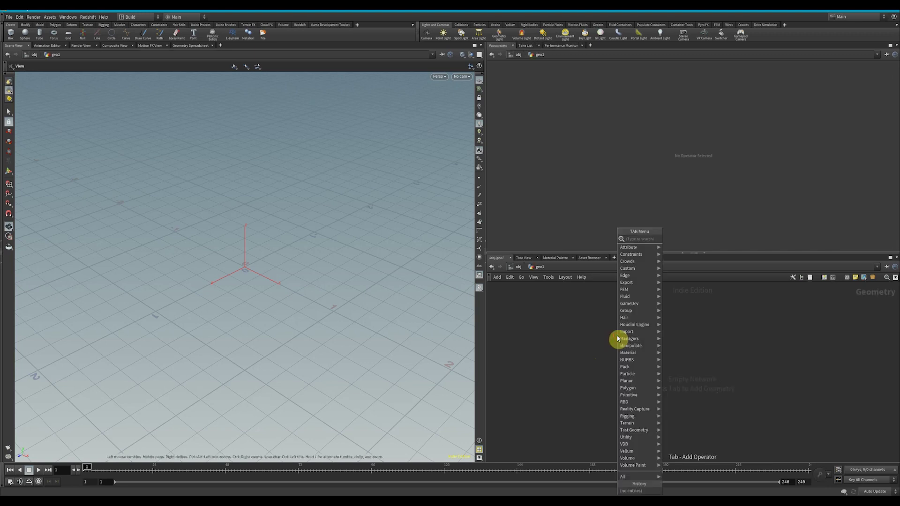
pyautogui.write('test')
pyautogui.press('Down')
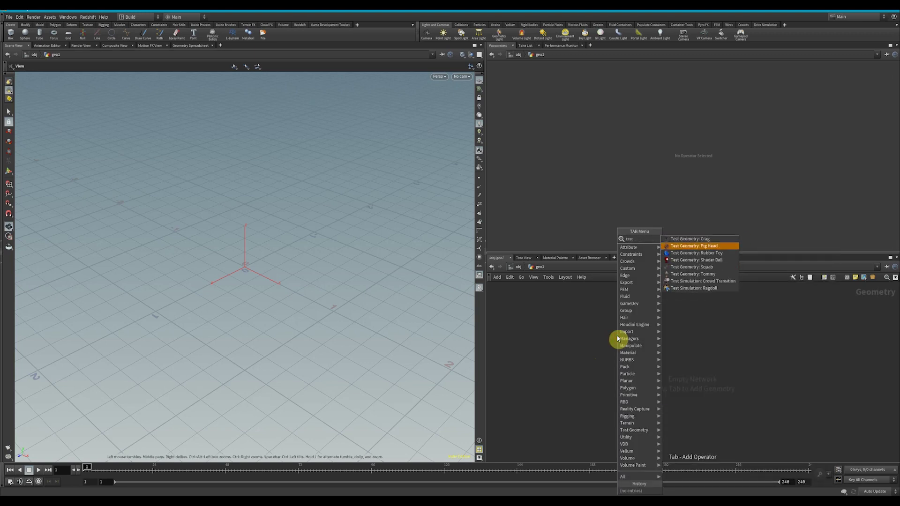
pyautogui.press('Return')
pyautogui.click(618, 339)
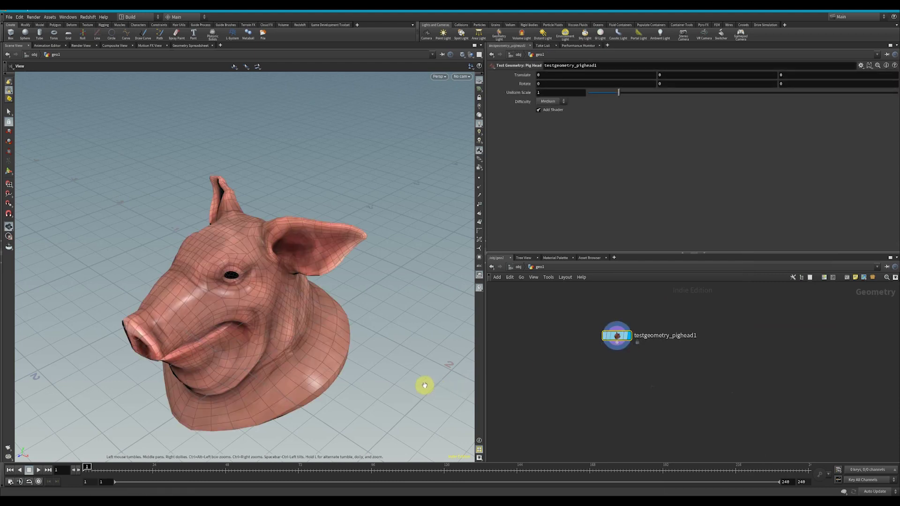
# - Switch the viewport from wireframe-over-shaded to plain shaded display for the pig head
pyautogui.moveTo(426, 381); pyautogui.dragTo(361, 345)
pyautogui.moveTo(335, 296)
pyautogui.mouseDown()
pyautogui.moveTo(364, 287)
pyautogui.moveTo(305, 267)
pyautogui.moveTo(365, 259)
pyautogui.moveTo(301, 267)
pyautogui.moveTo(323, 283)
pyautogui.moveTo(276, 283)
pyautogui.moveTo(204, 301)
pyautogui.moveTo(338, 289)
pyautogui.mouseUp()
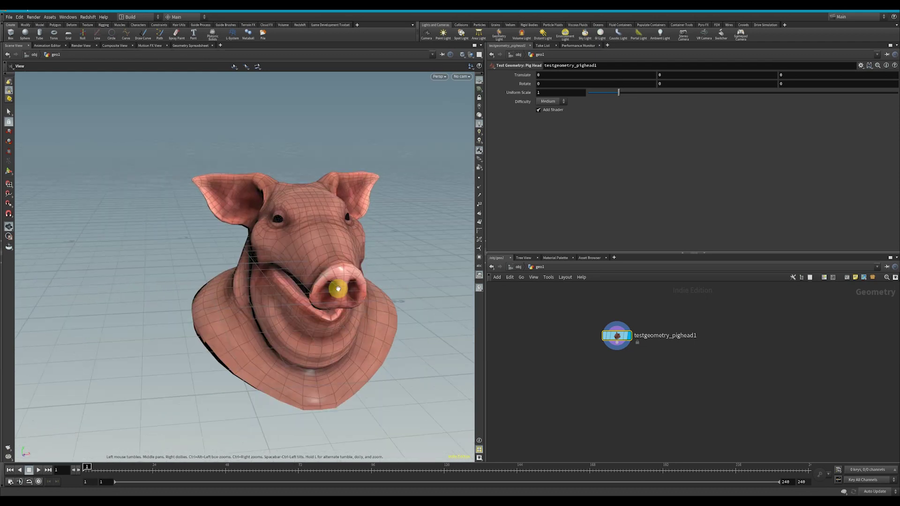
pyautogui.hotkey('shift', 'w')
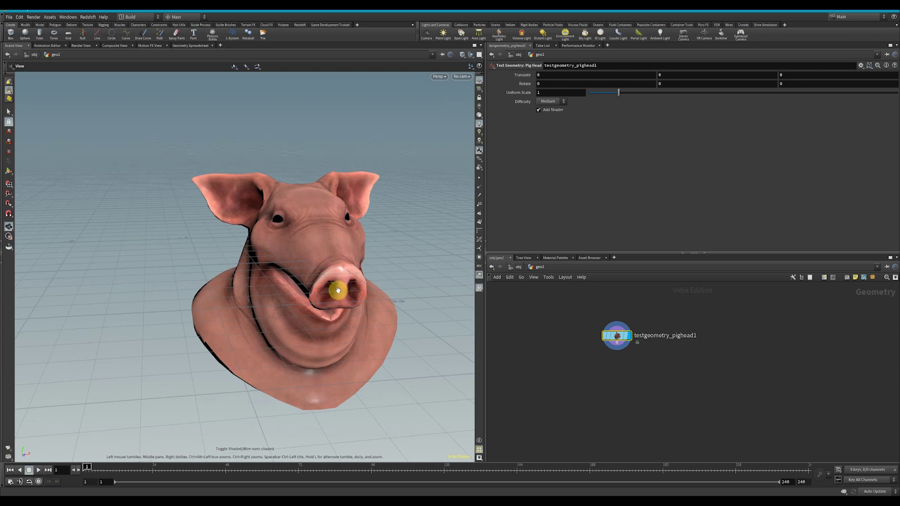
pyautogui.moveTo(337, 287); pyautogui.dragTo(263, 217)
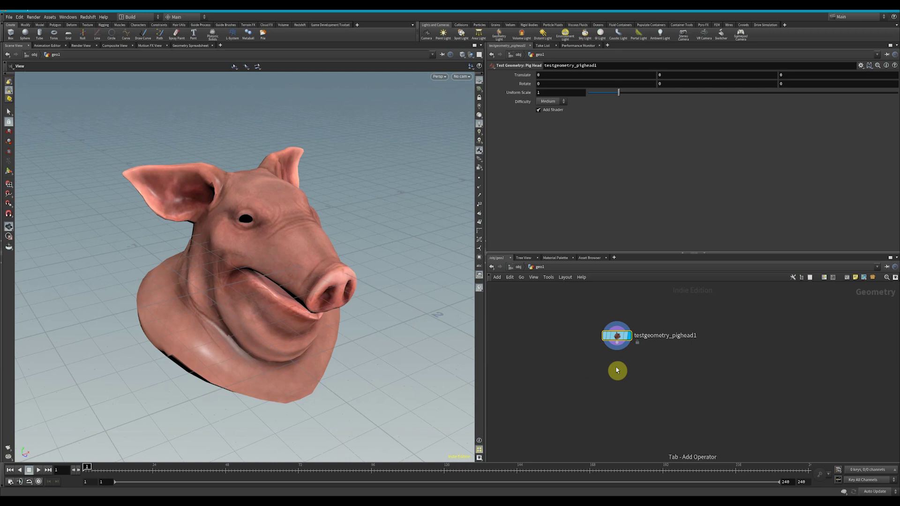
# - Add a UV Quick Shade node beneath the pig head, connect it and set its display flag
pyautogui.press('Tab')
pyautogui.write('uv')
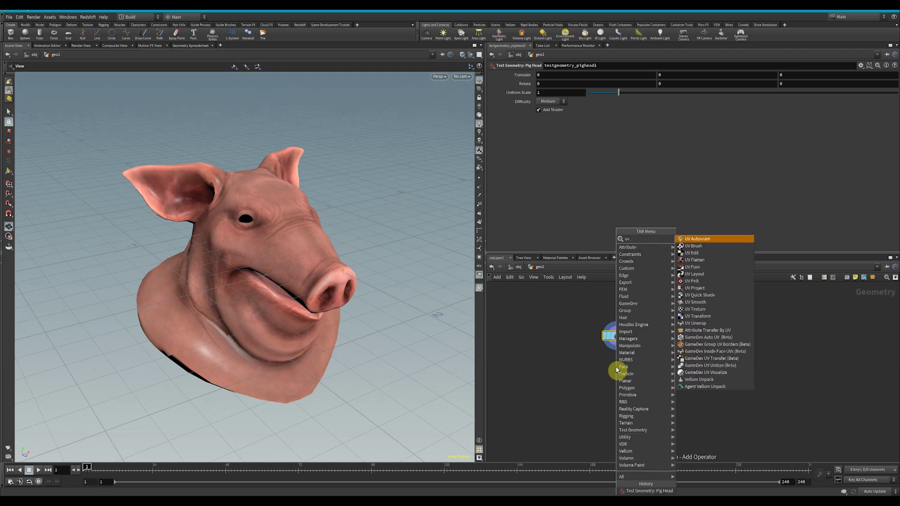
pyautogui.write('q')
pyautogui.press('Return')
pyautogui.click(616, 370)
pyautogui.click(617, 370)
pyautogui.scroll(2, 616, 369)
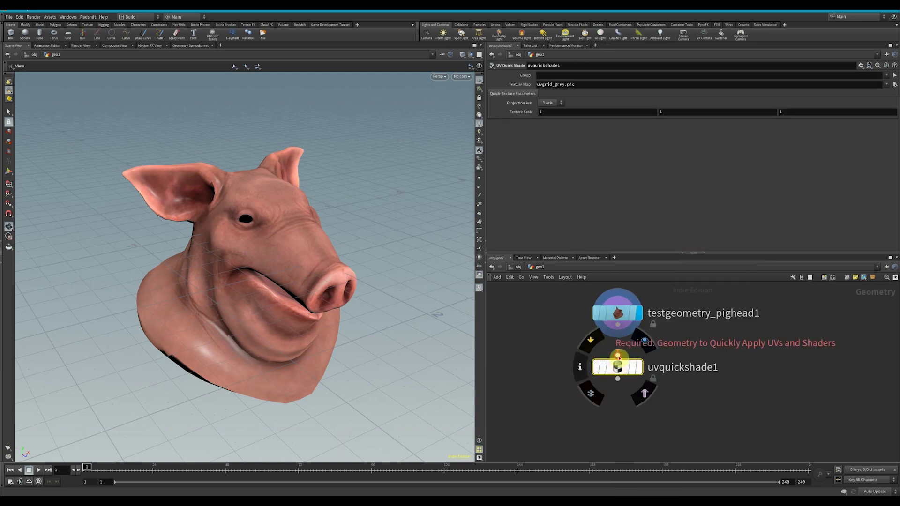
pyautogui.click(638, 367)
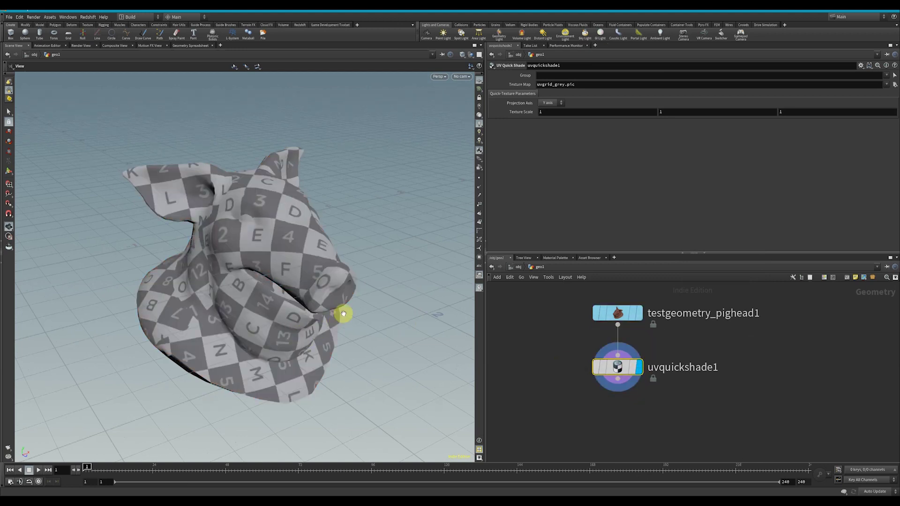
# - Examine the grid texture on the pig head in 3D and its UV islands in the UV viewport
pyautogui.scroll(-2, 344, 314)
pyautogui.moveTo(300, 313); pyautogui.dragTo(320, 314)
pyautogui.moveTo(320, 314); pyautogui.dragTo(320, 317, button='middle')
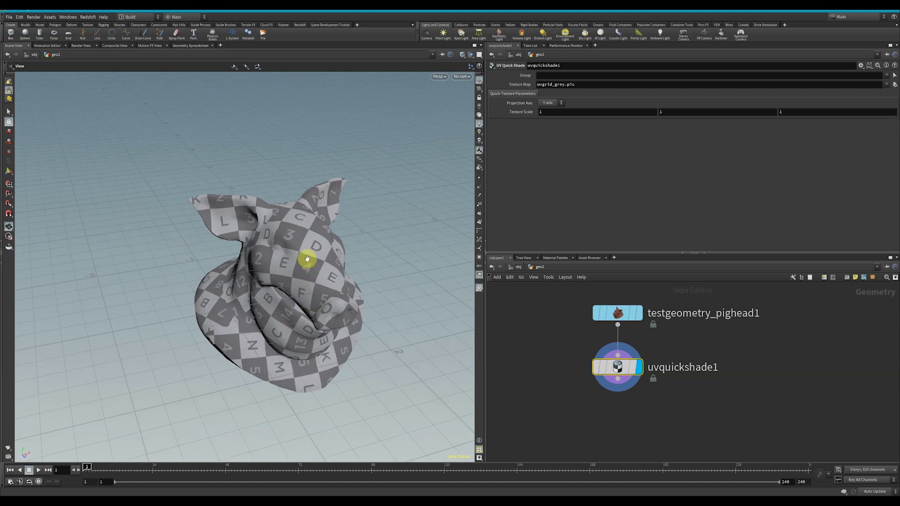
pyautogui.click(323, 277)
pyautogui.moveTo(339, 277)
pyautogui.mouseDown()
pyautogui.moveTo(360, 275)
pyautogui.moveTo(301, 287)
pyautogui.moveTo(328, 280)
pyautogui.mouseUp()
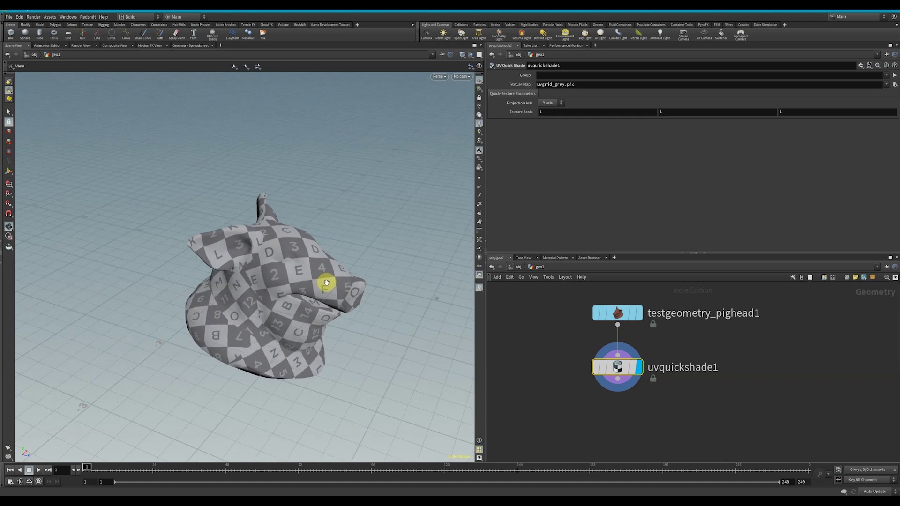
pyautogui.hotkey('space', '5')
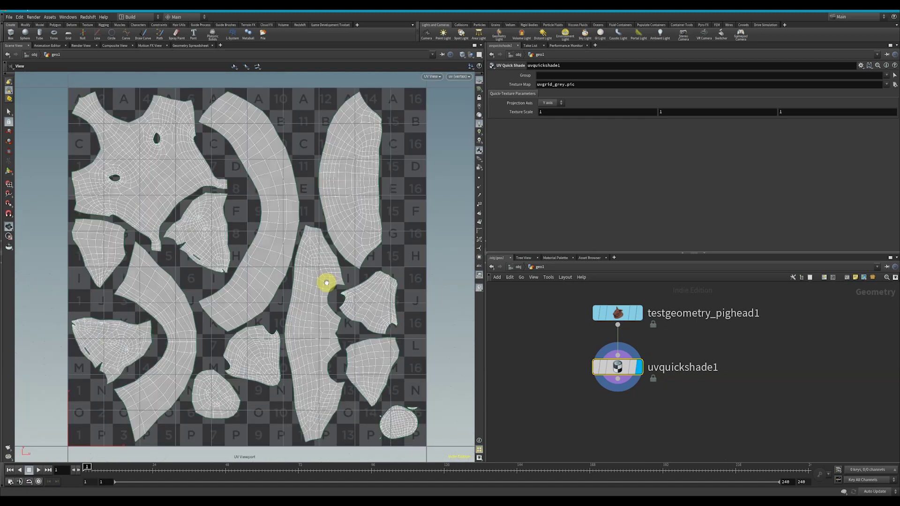
pyautogui.scroll(-1, 314, 287)
pyautogui.moveTo(302, 285); pyautogui.dragTo(296, 267, button='middle')
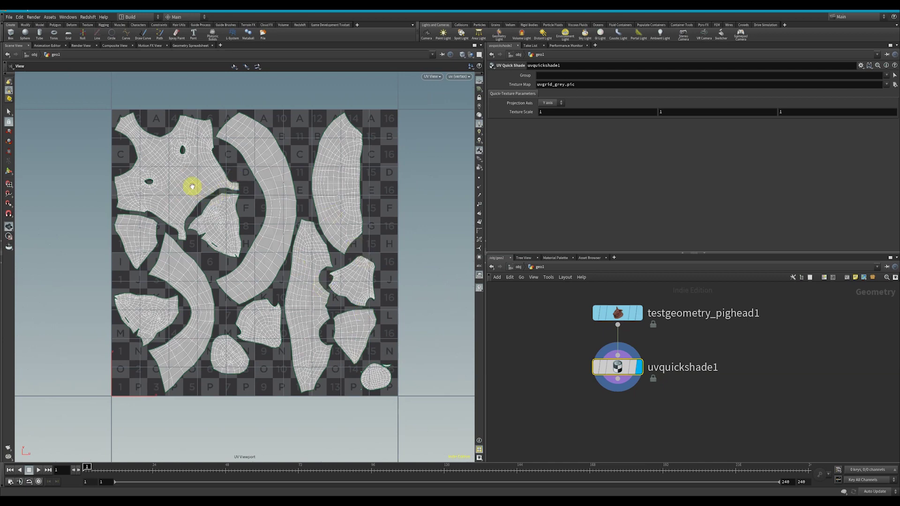
pyautogui.hotkey('space', '4')
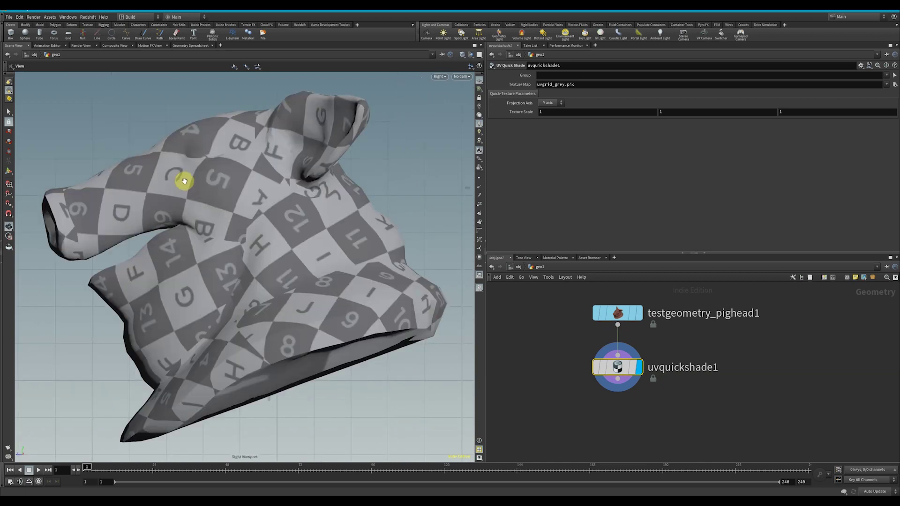
pyautogui.hotkey('space', '5')
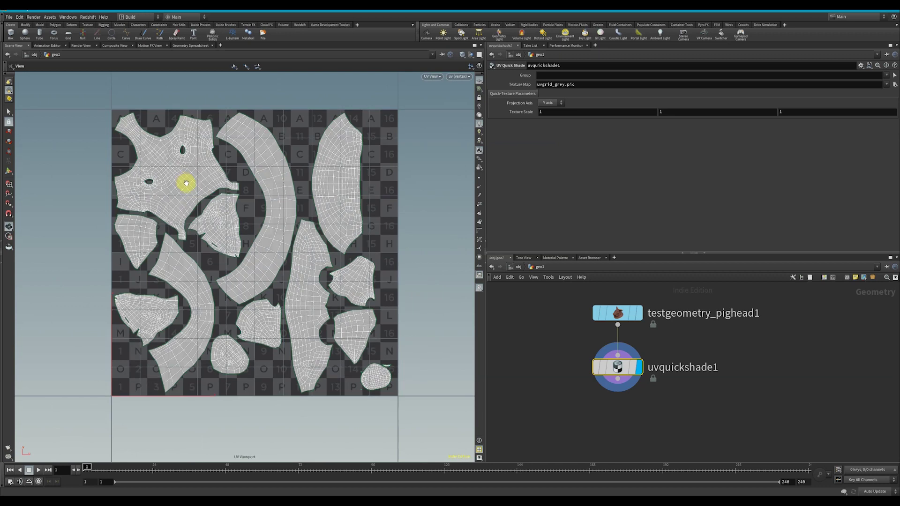
# - Select a strip of polygons across the snout and compare its position in the perspective and UV views
pyautogui.press('s')
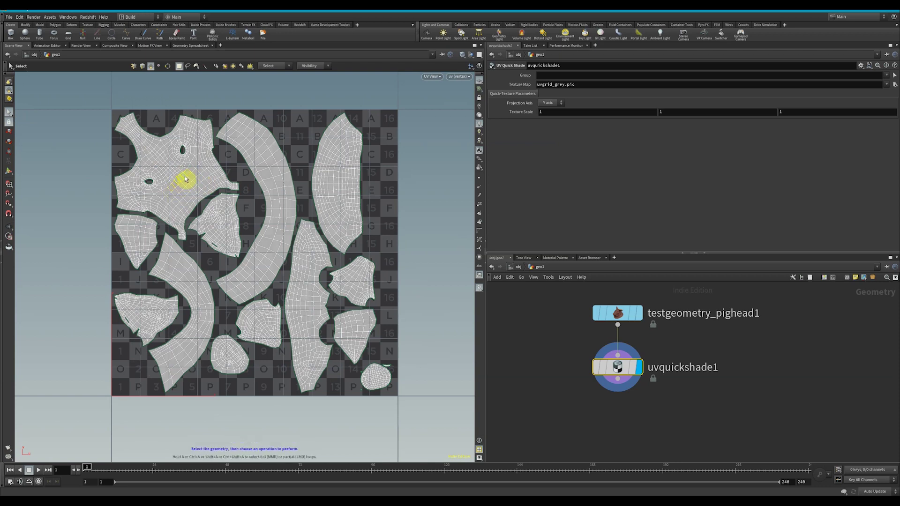
pyautogui.hotkey('space', '1')
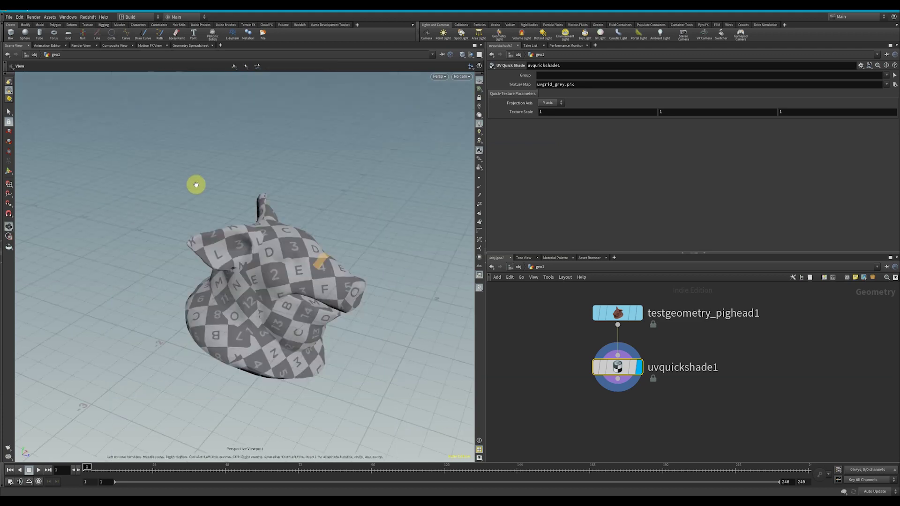
pyautogui.moveTo(301, 250)
pyautogui.mouseDown()
pyautogui.moveTo(306, 273)
pyautogui.moveTo(346, 258)
pyautogui.moveTo(311, 263)
pyautogui.mouseUp()
pyautogui.press('s')
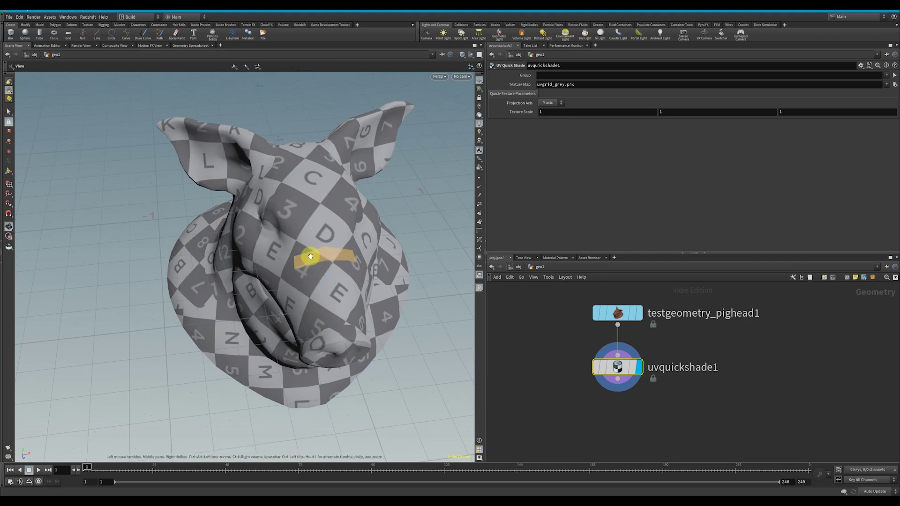
pyautogui.hotkey('space', '5')
pyautogui.scroll(5, 181, 179)
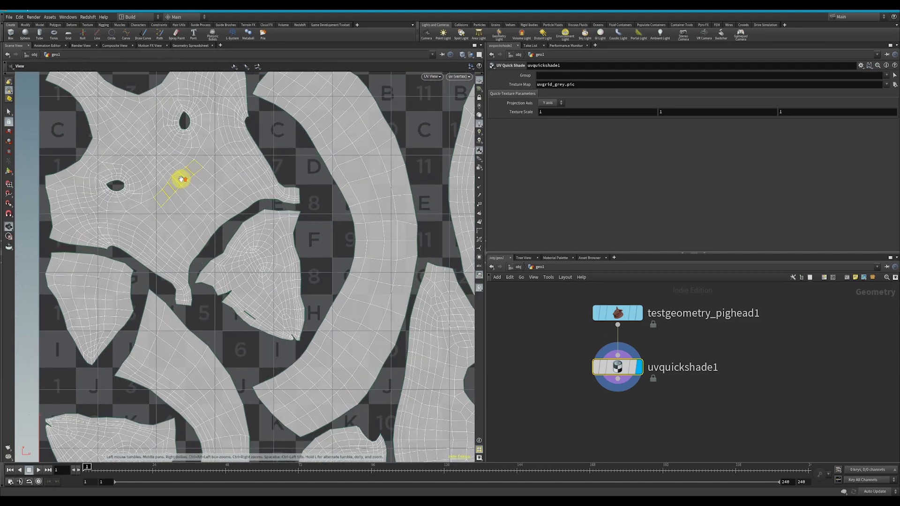
pyautogui.scroll(2, 189, 177)
pyautogui.press('s')
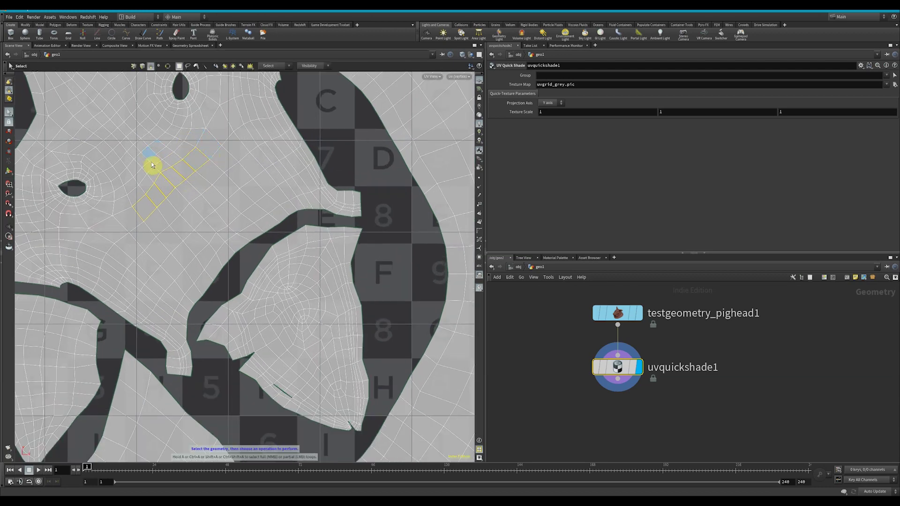
# - Inspect the full UV island layout, including the smaller islands, and compare it with the perspective view
pyautogui.scroll(-6, 189, 212)
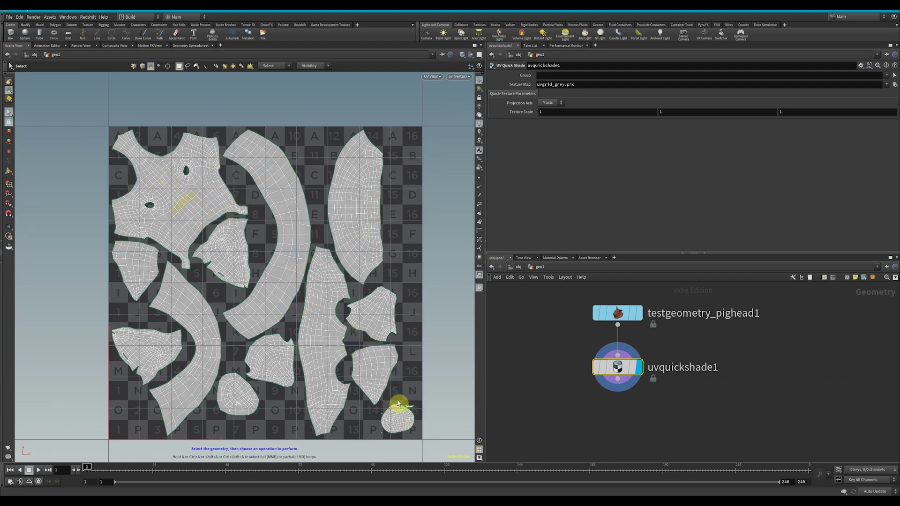
pyautogui.scroll(-3, 398, 396)
pyautogui.keyDown('alt'); pyautogui.moveTo(397, 395); pyautogui.dragTo(373, 346, button='middle'); pyautogui.keyUp('alt')
pyautogui.scroll(2, 374, 346)
pyautogui.moveTo(373, 345); pyautogui.dragTo(370, 372)
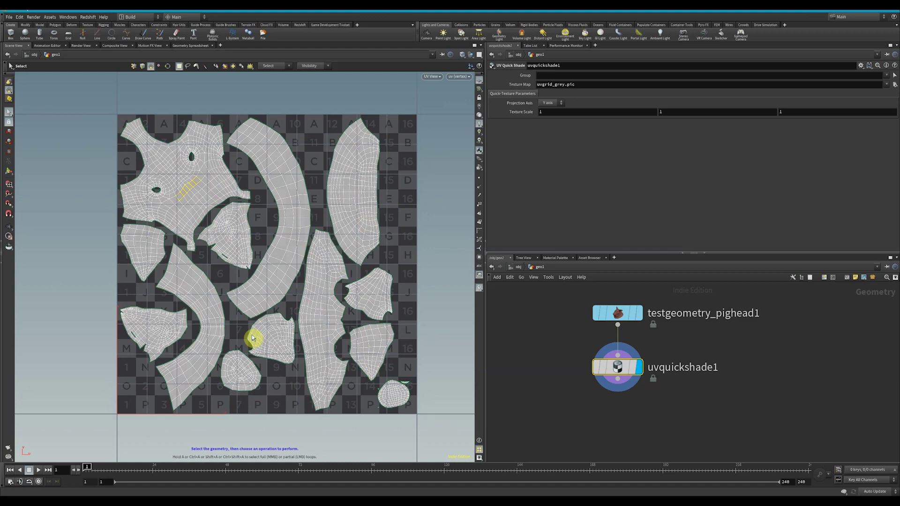
pyautogui.hotkey('space', '1')
pyautogui.moveTo(255, 342); pyautogui.dragTo(327, 261)
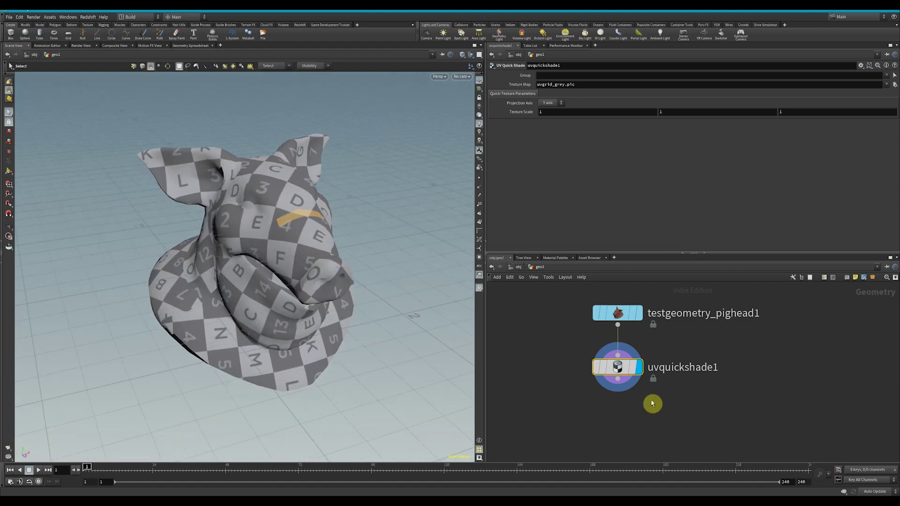
# - Delete the UV Quick Shade node and turn off Add Shader on the pig head
pyautogui.moveTo(624, 374)
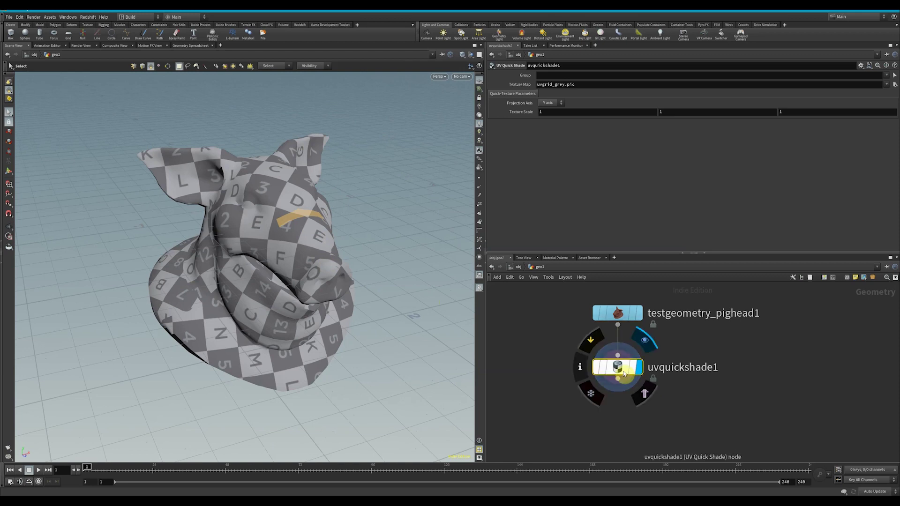
pyautogui.press('Delete')
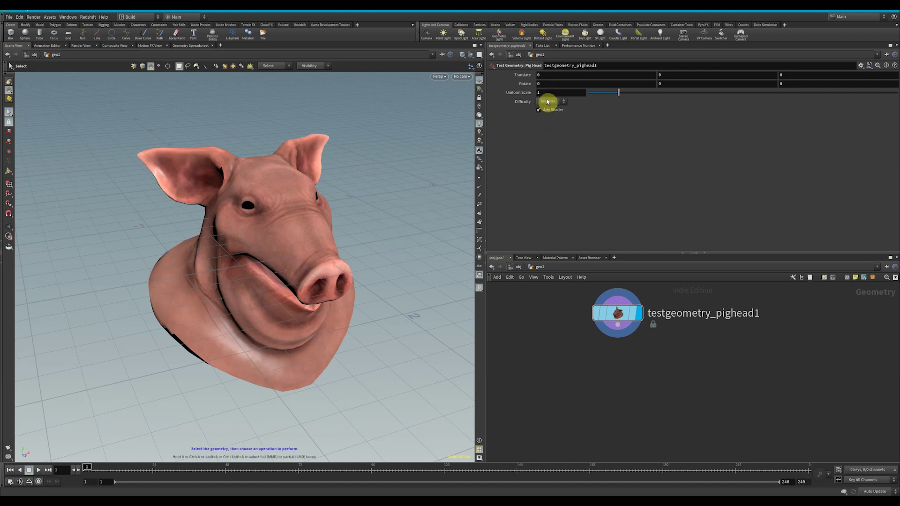
pyautogui.click(539, 113)
# - Append a Clean node to the pig head, display it and enable Remove Attribs with the pattern *
pyautogui.press('Tab')
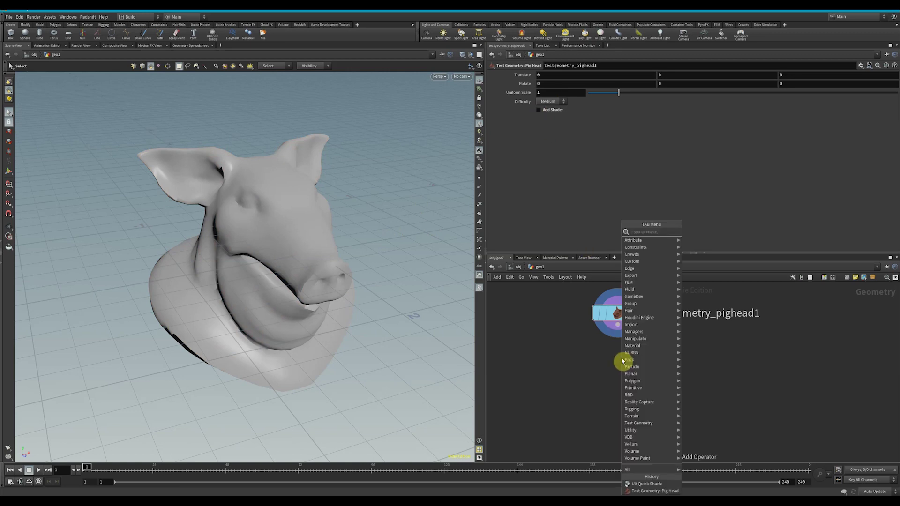
pyautogui.write('clean')
pyautogui.press('Return')
pyautogui.click(622, 360)
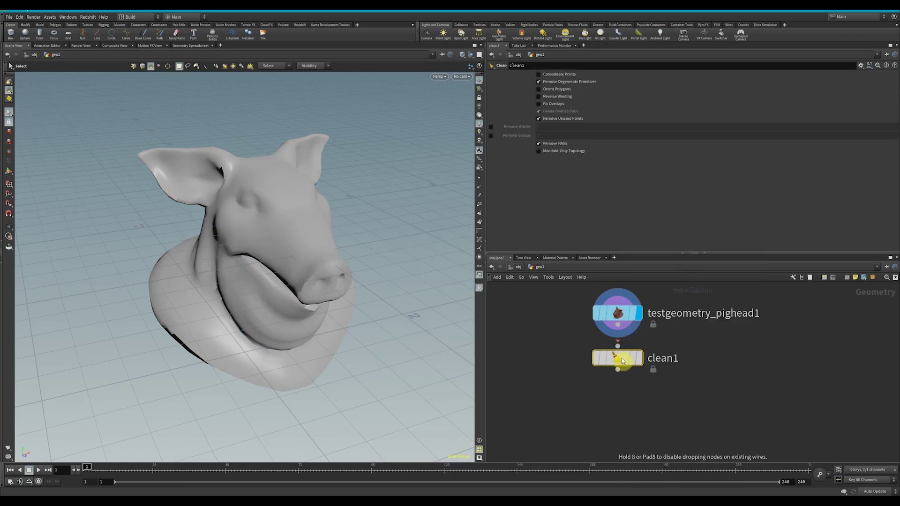
pyautogui.scroll(3, 619, 356)
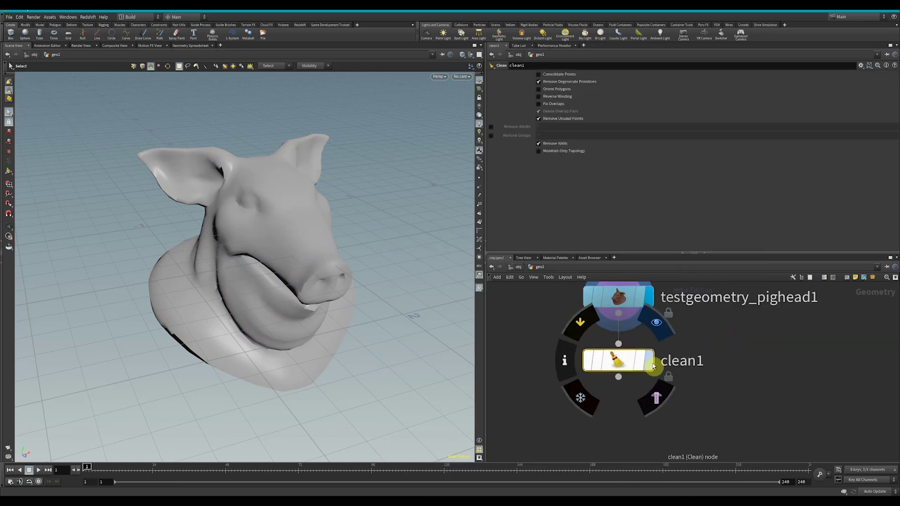
pyautogui.click(491, 127)
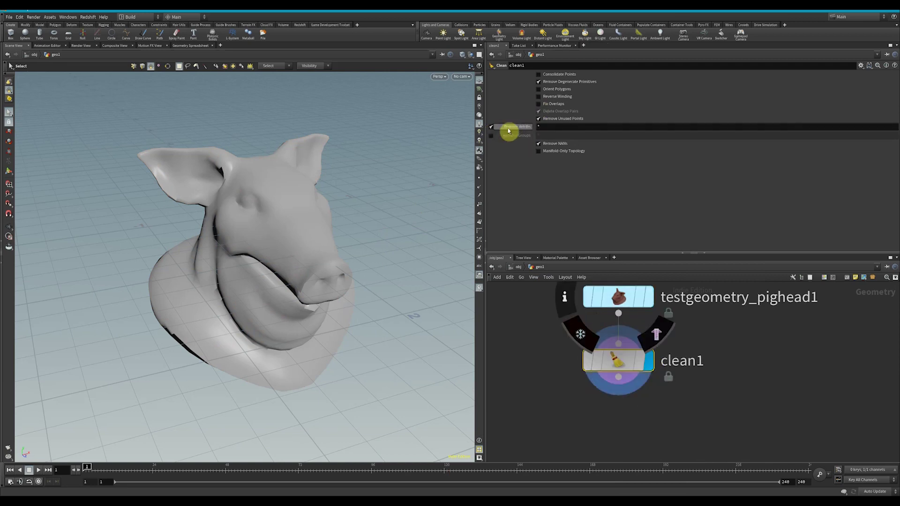
# - Check the Clean node's remaining attributes and its UV viewport, then return to the perspective view
pyautogui.middleClick(627, 361)
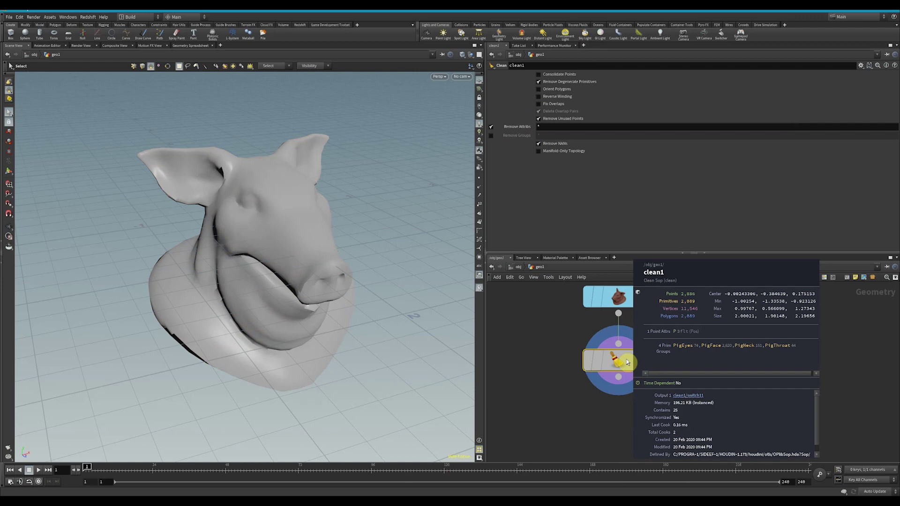
pyautogui.hotkey('space', '5')
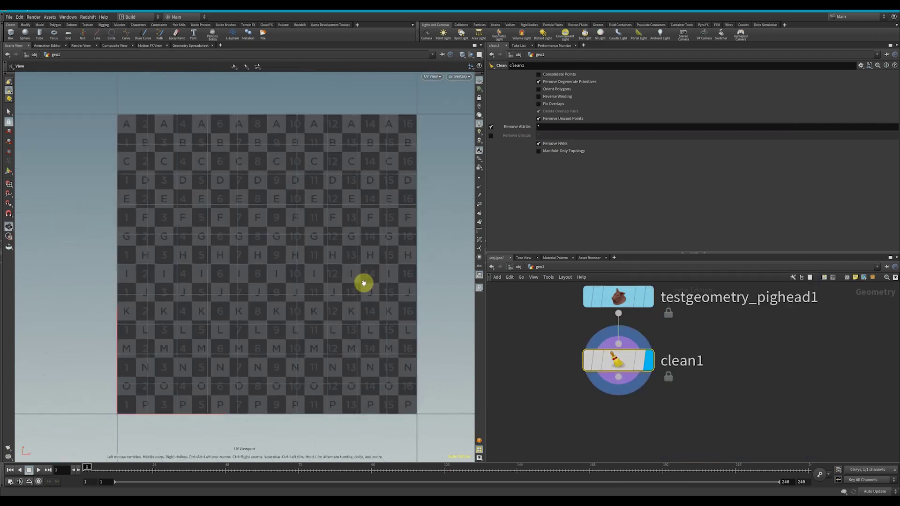
pyautogui.hotkey('space', '1')
pyautogui.scroll(-3, 576, 396)
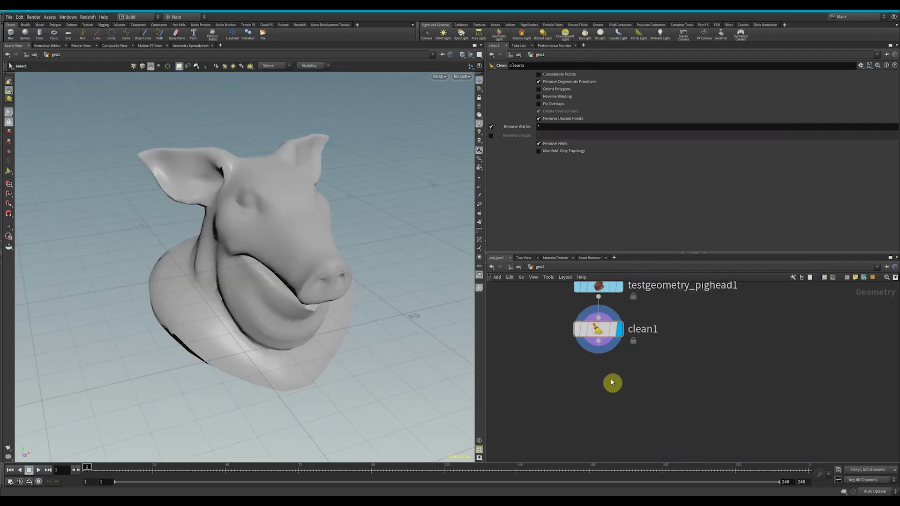
# - Append a UV Flatten node to the Clean node and display it
pyautogui.press('Tab')
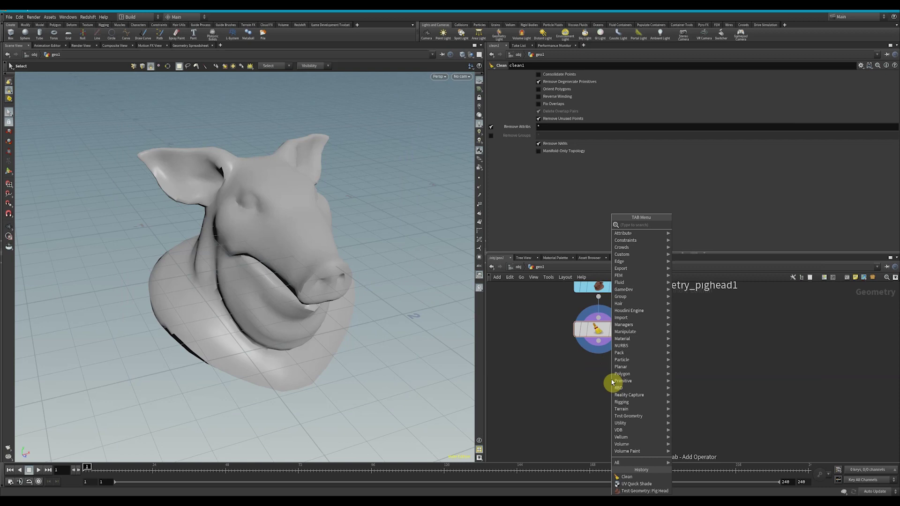
pyautogui.write('uvfl')
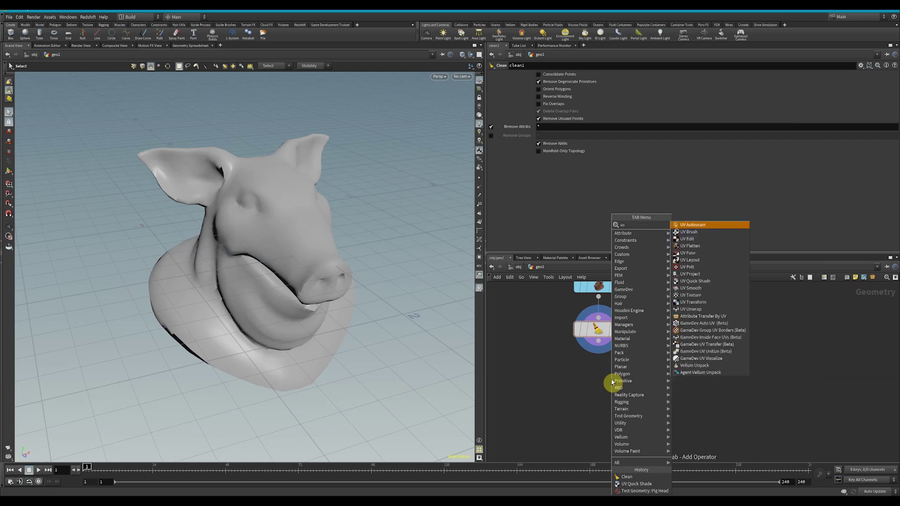
pyautogui.press('Return')
pyautogui.scroll(3, 611, 383)
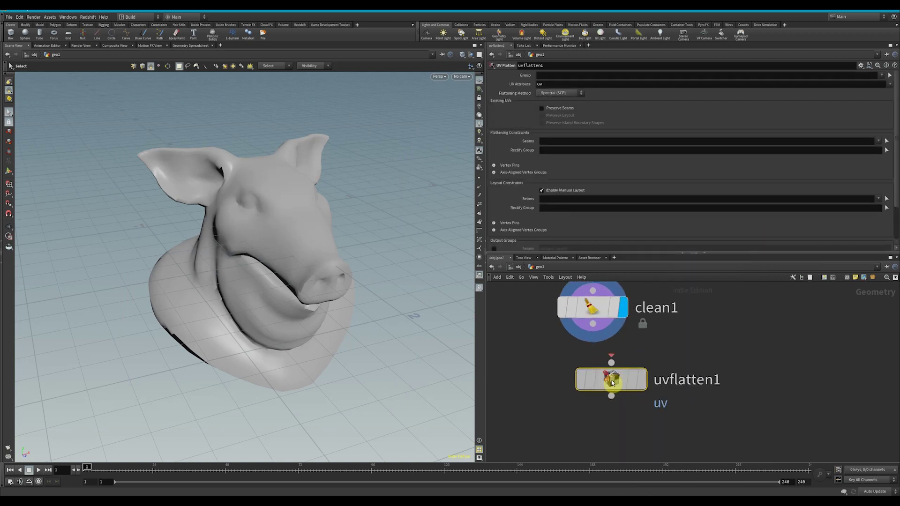
pyautogui.moveTo(612, 382); pyautogui.dragTo(595, 327)
pyautogui.scroll(-3, 615, 380)
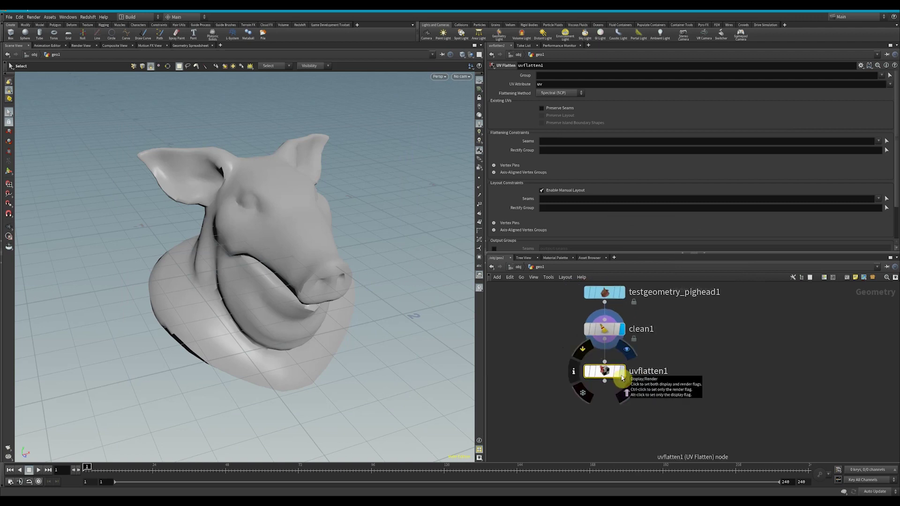
pyautogui.click(622, 378)
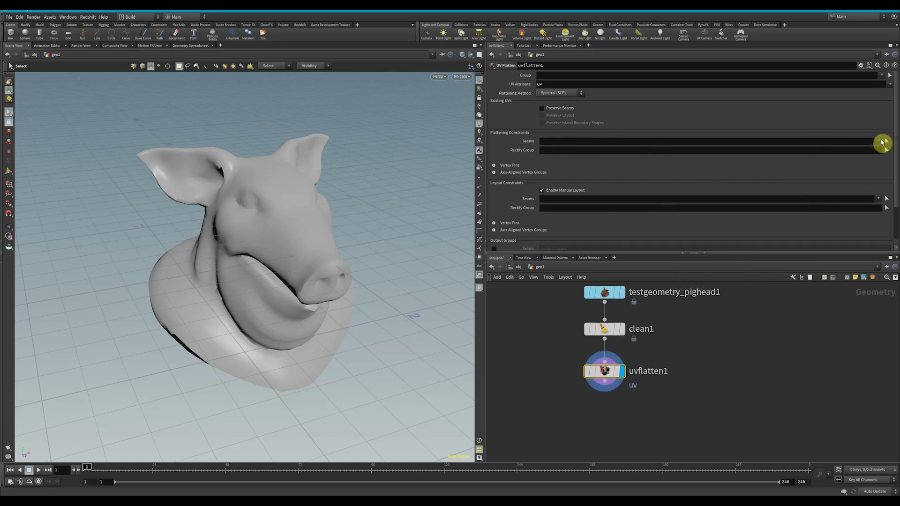
# - Start picking edges for the UV Flatten seams and show the pig head with wireframe over its shading
pyautogui.click(889, 142)
pyautogui.moveTo(297, 258); pyautogui.dragTo(309, 281)
pyautogui.press('space')
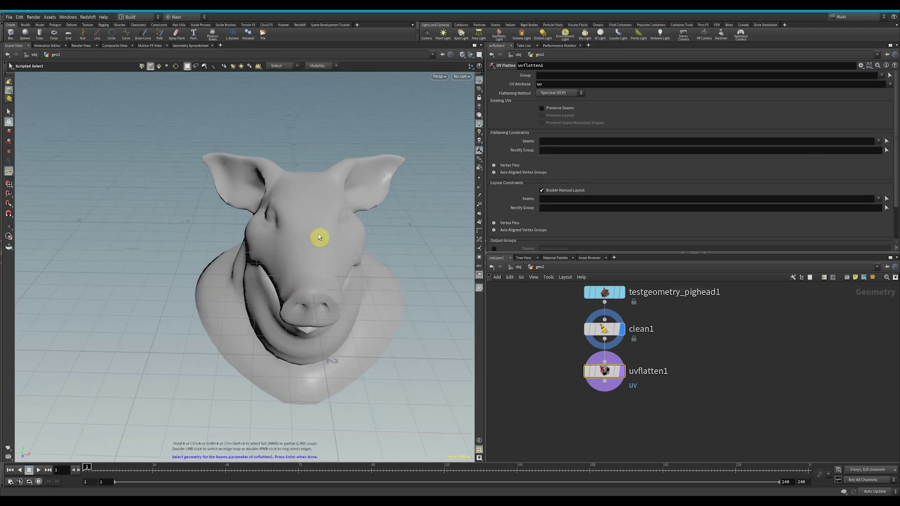
pyautogui.hotkey('shift', 'w')
pyautogui.moveTo(337, 263)
pyautogui.keyDown('alt'); pyautogui.mouseDown()
pyautogui.moveTo(329, 261)
pyautogui.moveTo(359, 259)
pyautogui.moveTo(283, 255)
pyautogui.moveTo(373, 268)
pyautogui.moveTo(233, 279)
pyautogui.moveTo(215, 271)
pyautogui.moveTo(367, 249)
pyautogui.moveTo(280, 258)
pyautogui.moveTo(247, 235)
pyautogui.moveTo(223, 195)
pyautogui.moveTo(283, 343)
pyautogui.mouseUp(); pyautogui.keyUp('alt')
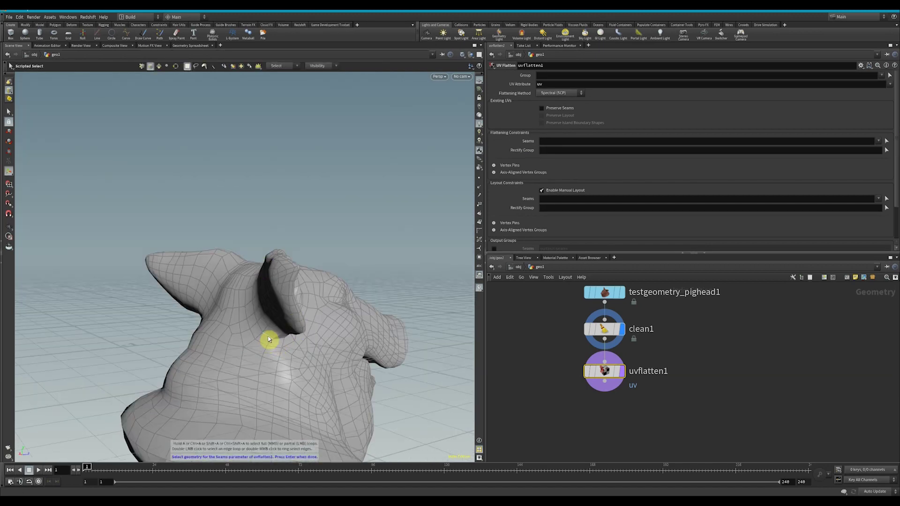
# - Select the edge loops around the base of the ears and around the mouth opening as seams
pyautogui.press('space')
pyautogui.moveTo(268, 340); pyautogui.dragTo(289, 323)
pyautogui.moveTo(173, 315); pyautogui.dragTo(208, 327, button='right')
pyautogui.moveTo(209, 328); pyautogui.dragTo(249, 263)
pyautogui.press('space')
pyautogui.moveTo(294, 285); pyautogui.dragTo(181, 278)
pyautogui.scroll(3, 181, 277)
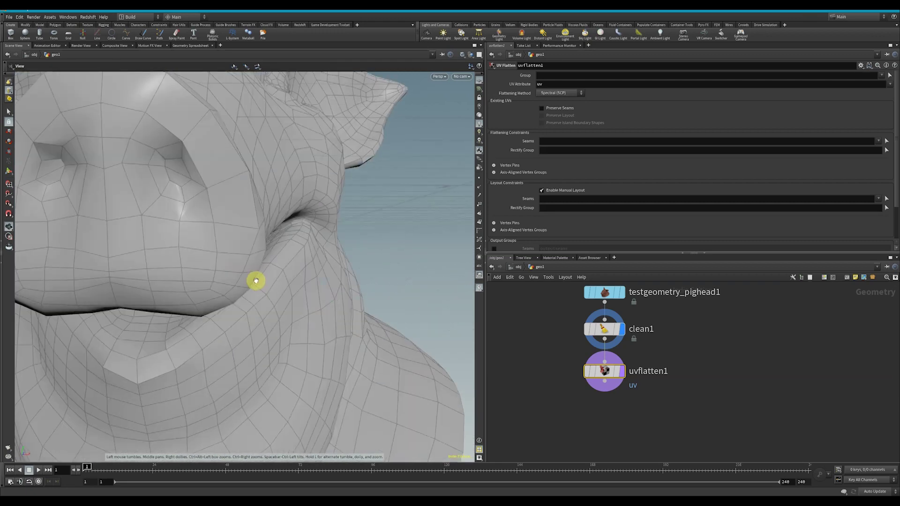
pyautogui.scroll(3, 255, 281)
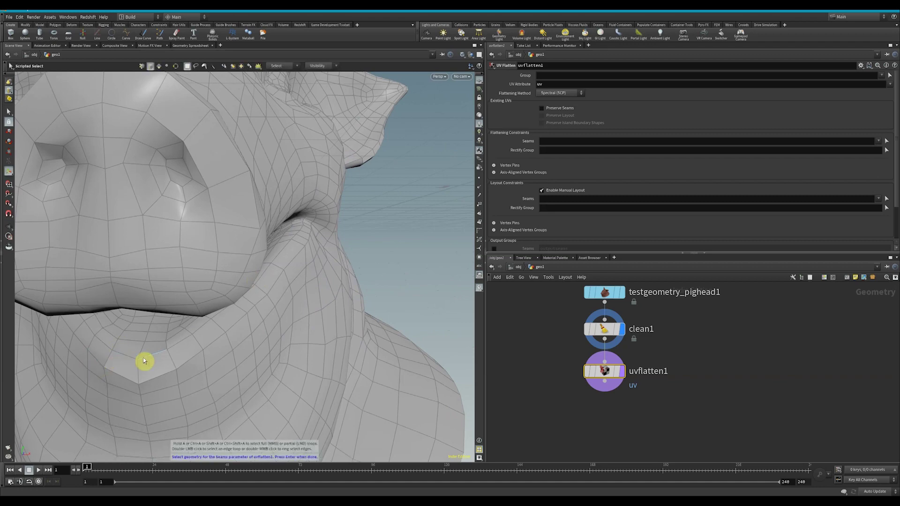
pyautogui.keyDown('alt'); pyautogui.moveTo(207, 346); pyautogui.dragTo(261, 333, button='right'); pyautogui.keyUp('alt')
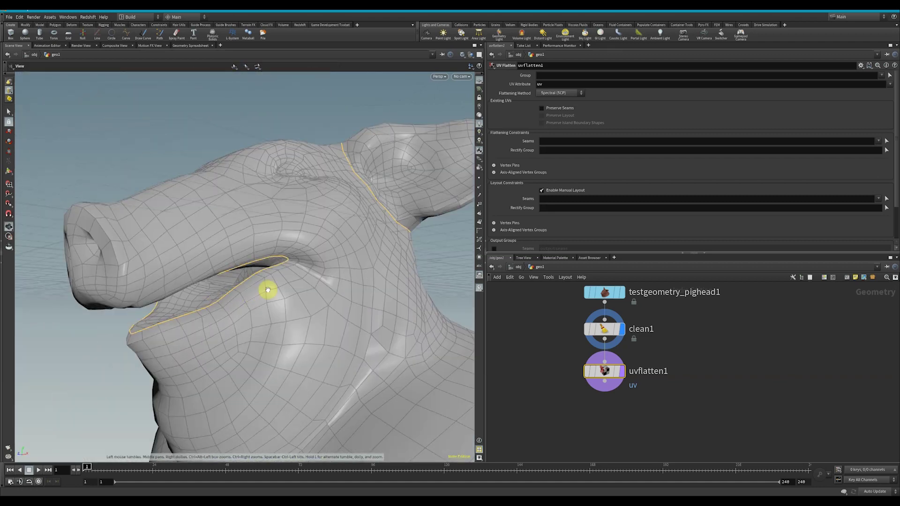
# - Add seam edges from the mouth corner back across the cheek and along the inside of the mouth
pyautogui.moveTo(268, 290); pyautogui.dragTo(253, 294, button='middle')
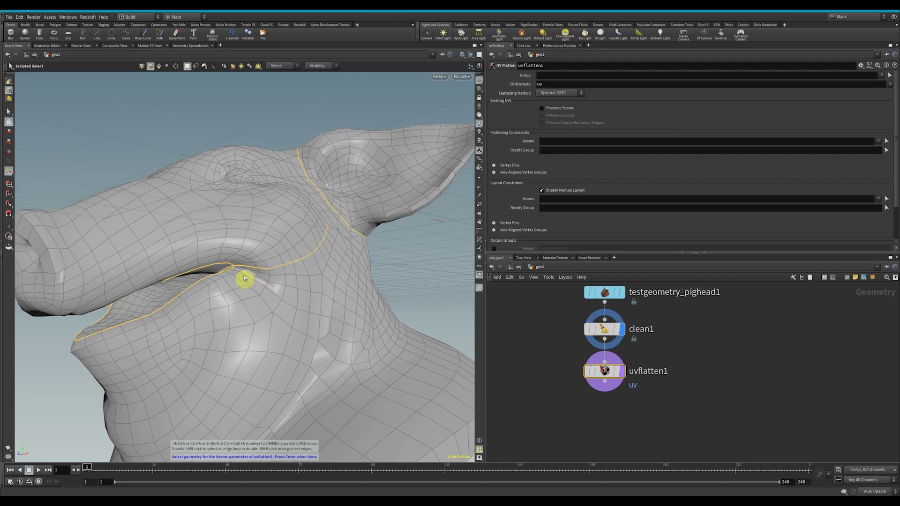
pyautogui.moveTo(244, 280); pyautogui.dragTo(179, 311)
pyautogui.moveTo(108, 300); pyautogui.dragTo(84, 307)
pyautogui.moveTo(152, 305); pyautogui.dragTo(131, 305)
pyautogui.scroll(5, 137, 299)
pyautogui.press('Escape')
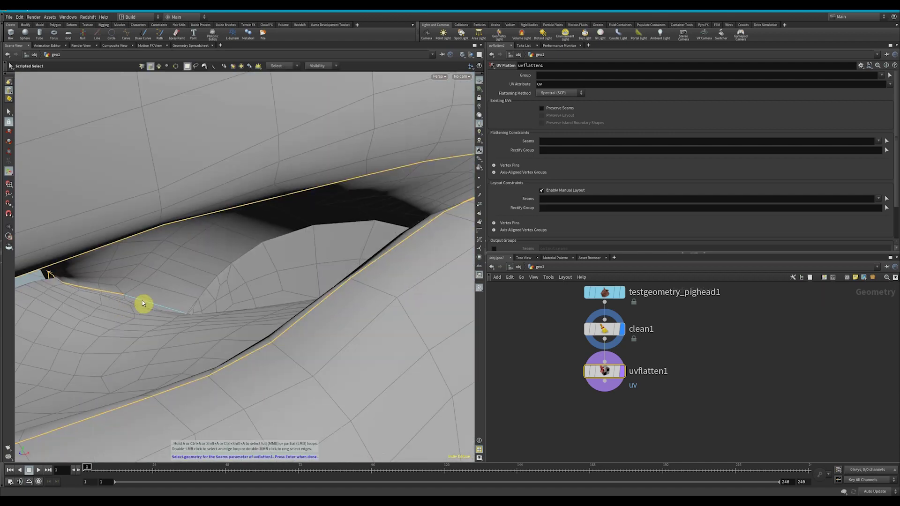
pyautogui.keyDown('shift'); pyautogui.click(194, 307); pyautogui.keyUp('shift')
pyautogui.keyDown('shift'); pyautogui.click(203, 294); pyautogui.keyUp('shift')
pyautogui.keyDown('shift'); pyautogui.click(222, 282); pyautogui.keyUp('shift')
pyautogui.keyDown('shift'); pyautogui.click(235, 265); pyautogui.keyUp('shift')
pyautogui.hotkey('ctrl', 'z')
pyautogui.hotkey('ctrl', 'z')
pyautogui.hotkey('ctrl', 'z')
pyautogui.hotkey('ctrl', 'z')
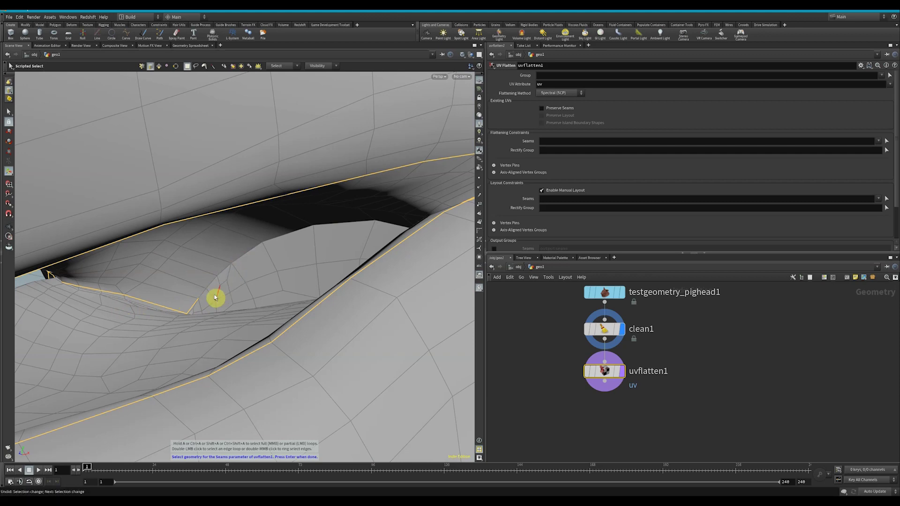
# - Extend the seam along the curved rim of the mouth's inner wall, from its near end past the middle
pyautogui.press('space')
pyautogui.scroll(5, 190, 312)
pyautogui.moveTo(190, 313); pyautogui.dragTo(168, 275)
pyautogui.keyDown('shift'); pyautogui.click(187, 236); pyautogui.keyUp('shift')
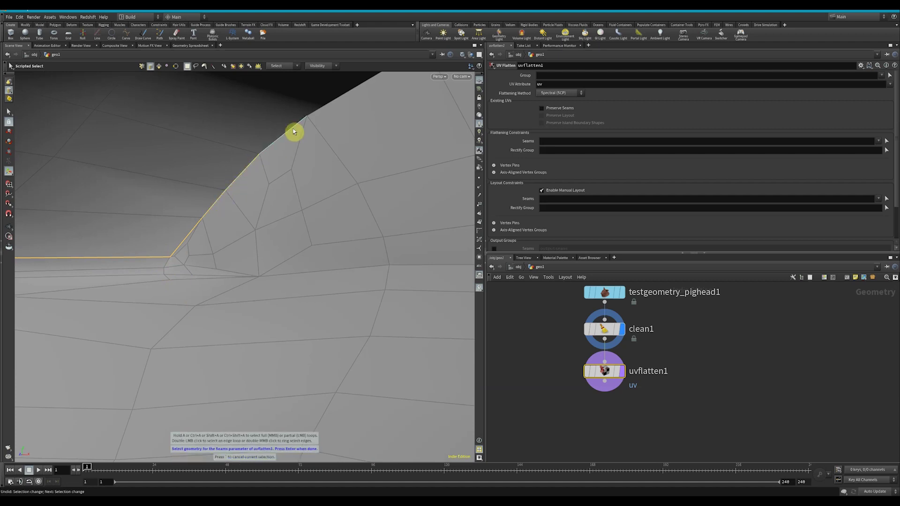
pyautogui.press('space')
pyautogui.moveTo(331, 105); pyautogui.dragTo(169, 230)
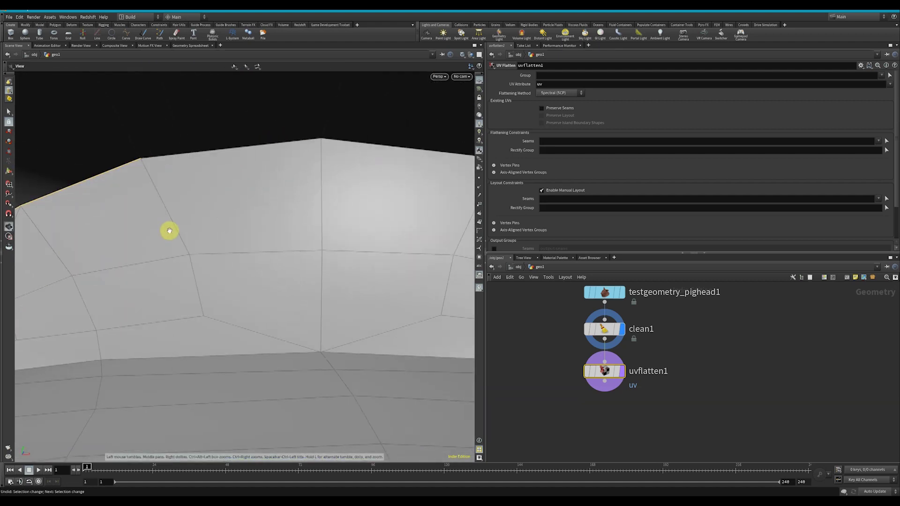
pyautogui.moveTo(169, 231); pyautogui.dragTo(179, 231, button='middle')
pyautogui.scroll(-3, 179, 231)
pyautogui.keyDown('shift'); pyautogui.click(239, 175); pyautogui.keyUp('shift')
pyautogui.keyDown('shift'); pyautogui.click(311, 174); pyautogui.keyUp('shift')
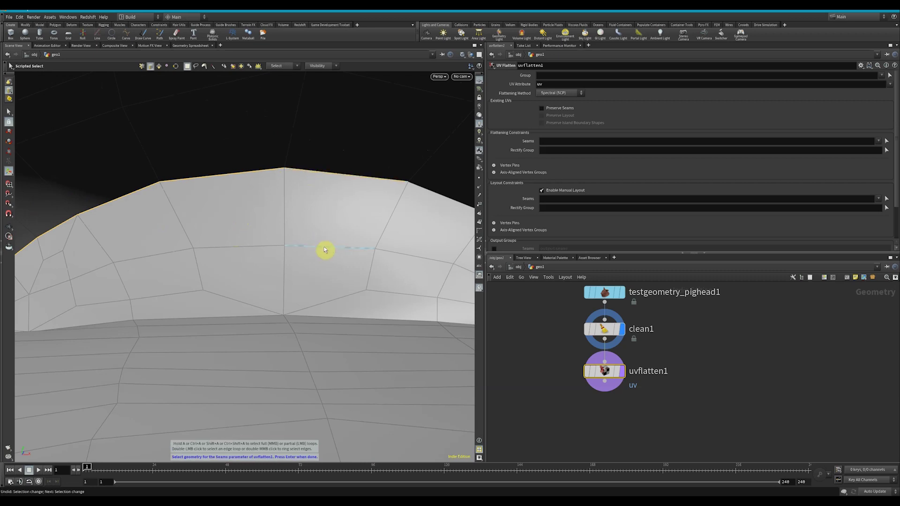
# - Continue the seam down the remaining half of the inner wall's rim toward its far end
pyautogui.press('space')
pyautogui.moveTo(325, 250); pyautogui.dragTo(339, 261)
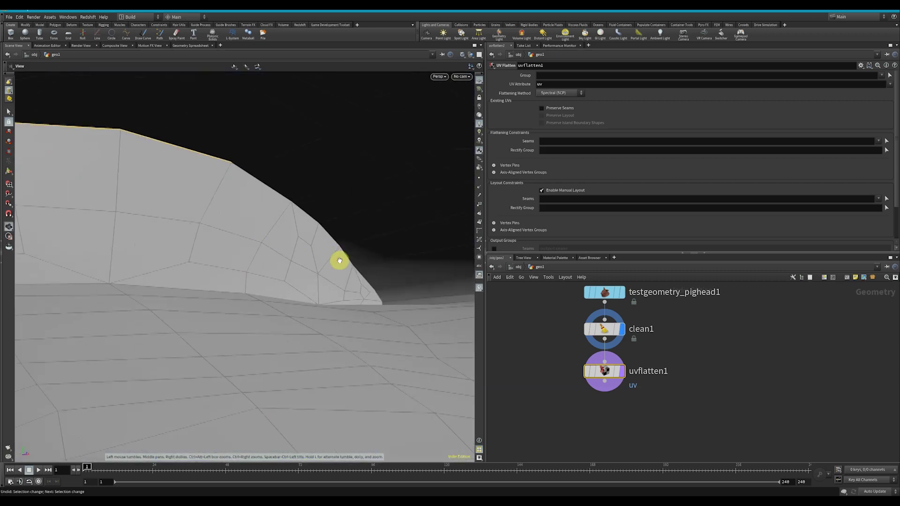
pyautogui.scroll(1, 339, 260)
pyautogui.keyDown('shift'); pyautogui.click(274, 190); pyautogui.keyUp('shift')
pyautogui.keyDown('shift'); pyautogui.click(302, 209); pyautogui.keyUp('shift')
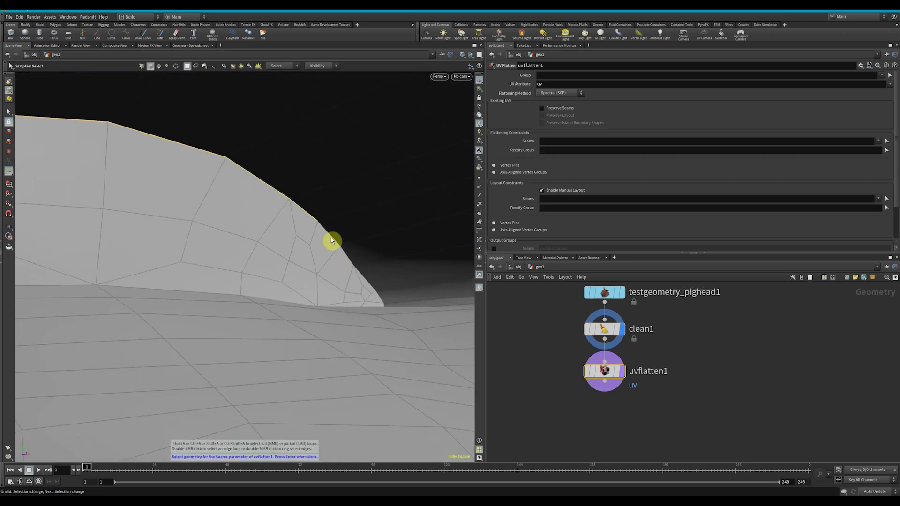
pyautogui.keyDown('shift'); pyautogui.click(353, 265); pyautogui.keyUp('shift')
# - Extend the cheek seams on both sides of the head up to the seams around the ears
pyautogui.press('space')
pyautogui.moveTo(367, 283); pyautogui.dragTo(351, 227)
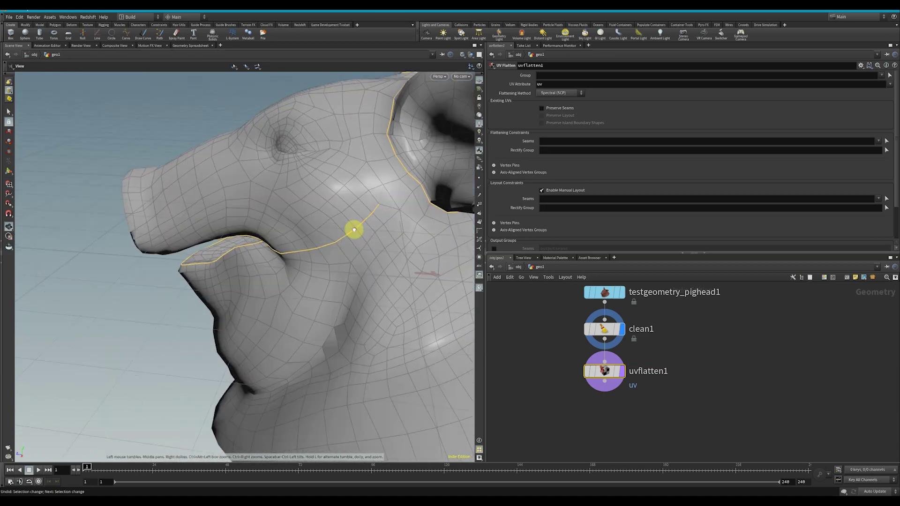
pyautogui.press('Escape')
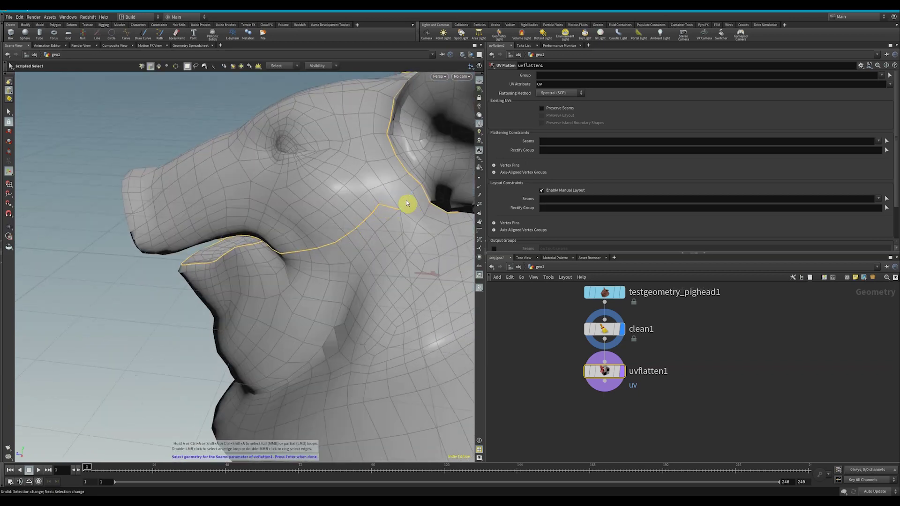
pyautogui.press('Escape')
pyautogui.moveTo(420, 189); pyautogui.dragTo(185, 227)
pyautogui.press('Escape')
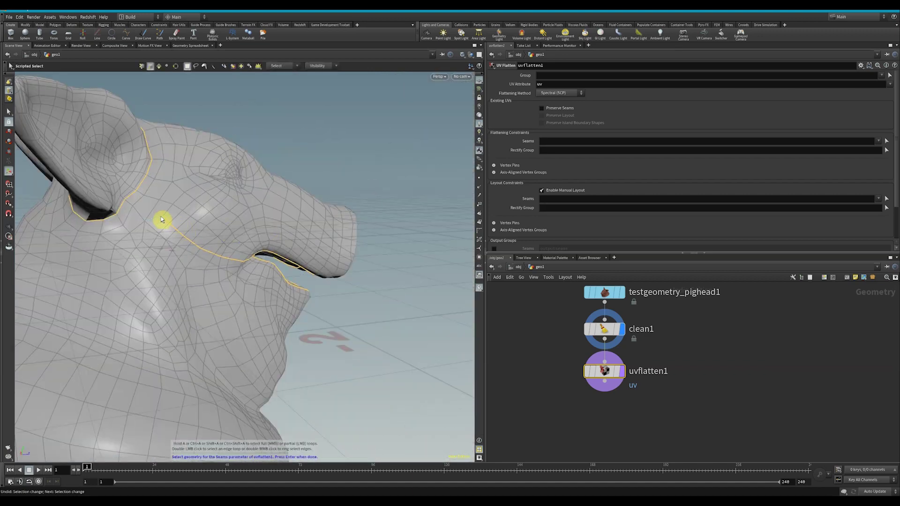
pyautogui.keyDown('shift'); pyautogui.click(131, 207); pyautogui.keyUp('shift')
pyautogui.press('Escape')
# - Add a seam loop around the snout joined to the mouth seam, and apply the selected edges as the UV Flatten seams
pyautogui.moveTo(337, 170); pyautogui.dragTo(263, 88)
pyautogui.press('s')
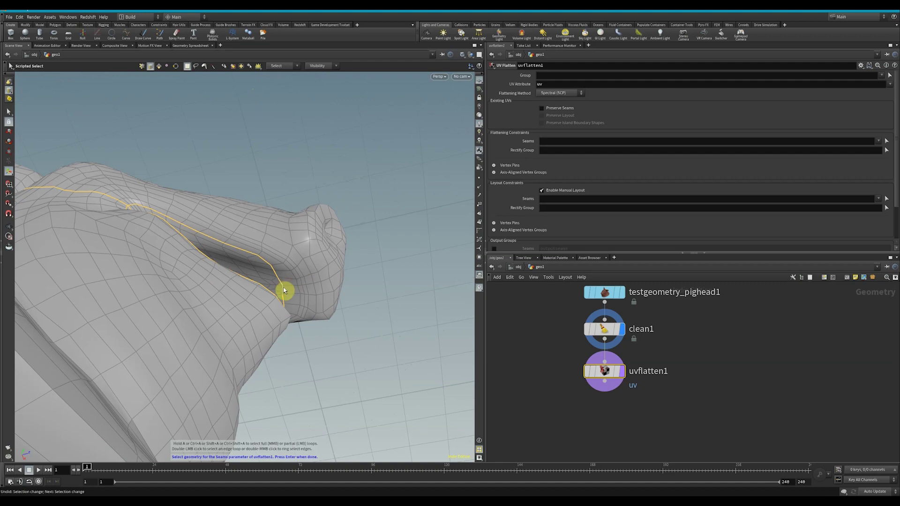
pyautogui.moveTo(296, 261)
pyautogui.mouseDown()
pyautogui.moveTo(283, 292)
pyautogui.moveTo(296, 258)
pyautogui.mouseUp()
pyautogui.keyDown('shift'); pyautogui.click(296, 257); pyautogui.keyUp('shift')
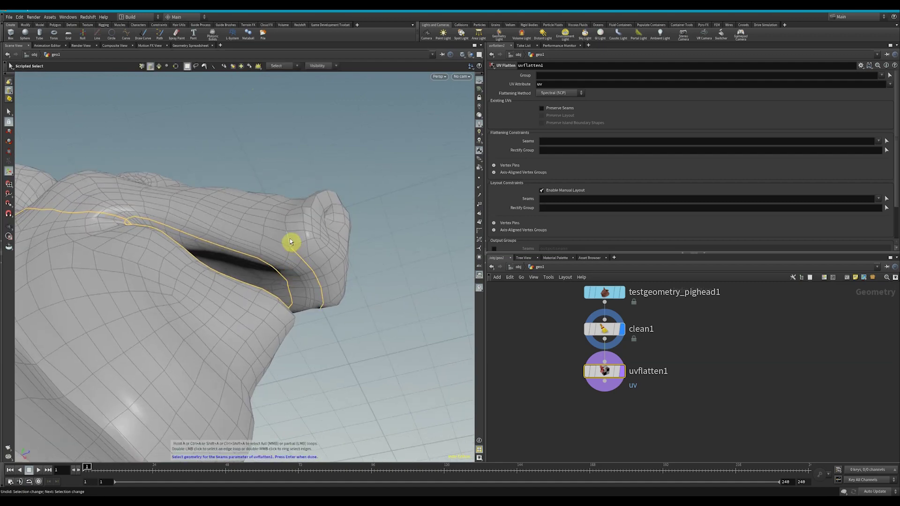
pyautogui.press('Escape')
pyautogui.moveTo(316, 205); pyautogui.dragTo(306, 316)
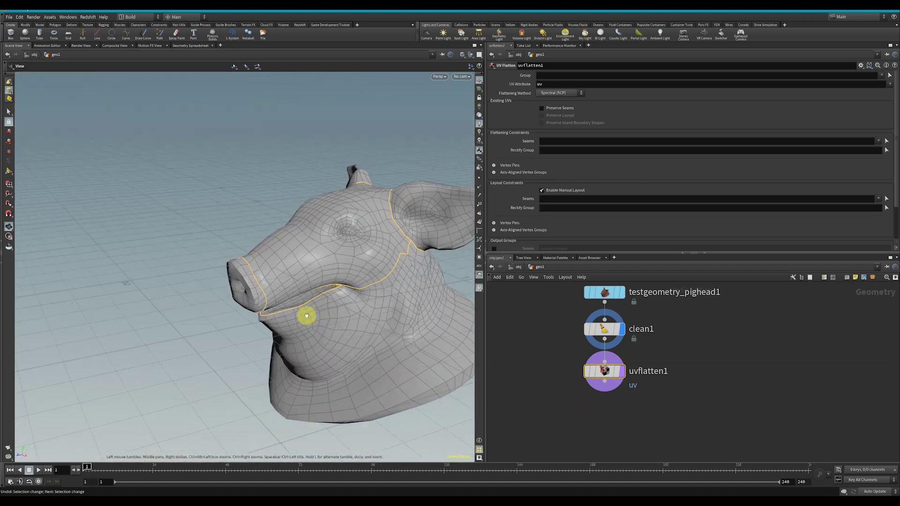
pyautogui.press('s')
pyautogui.press('Return')
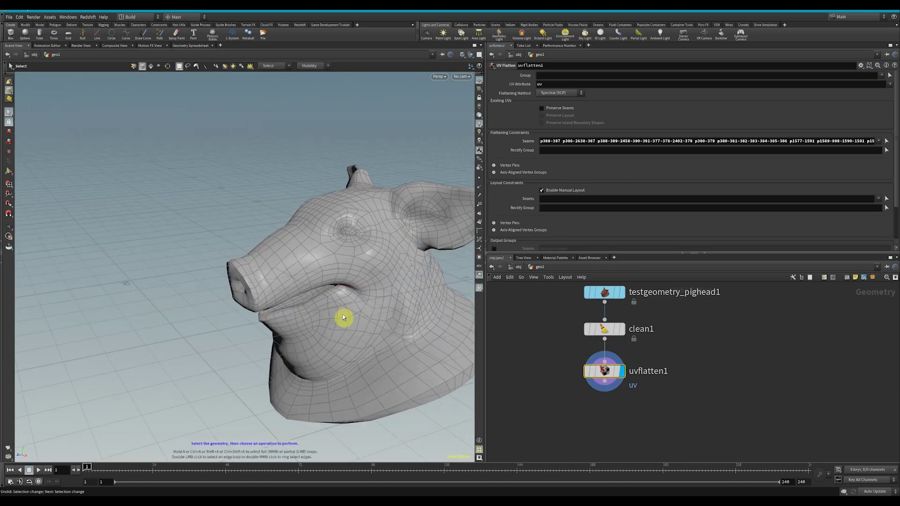
# - Examine the complete set of flattened islands in the UV viewport
pyautogui.hotkey('space', '5')
pyautogui.scroll(-2, 341, 346)
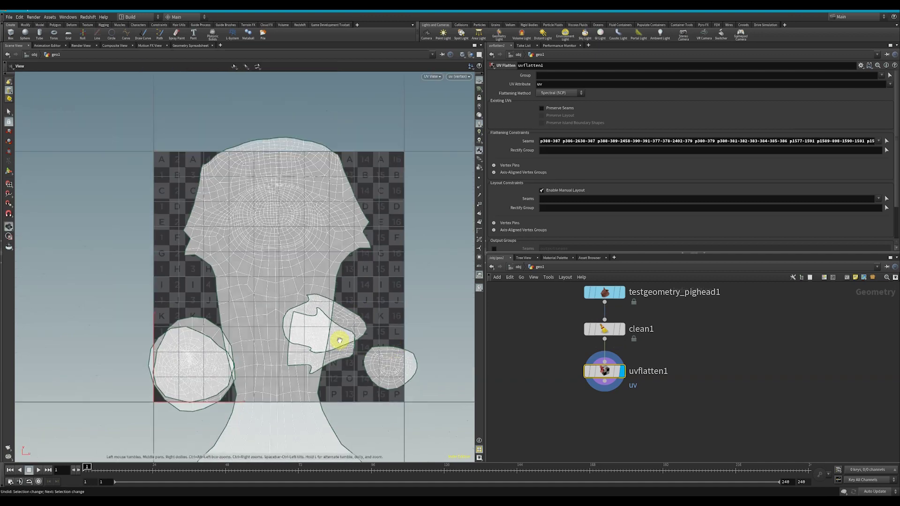
pyautogui.keyDown('alt'); pyautogui.moveTo(340, 341); pyautogui.dragTo(319, 258, button='middle'); pyautogui.keyUp('alt')
pyautogui.scroll(-4, 314, 281)
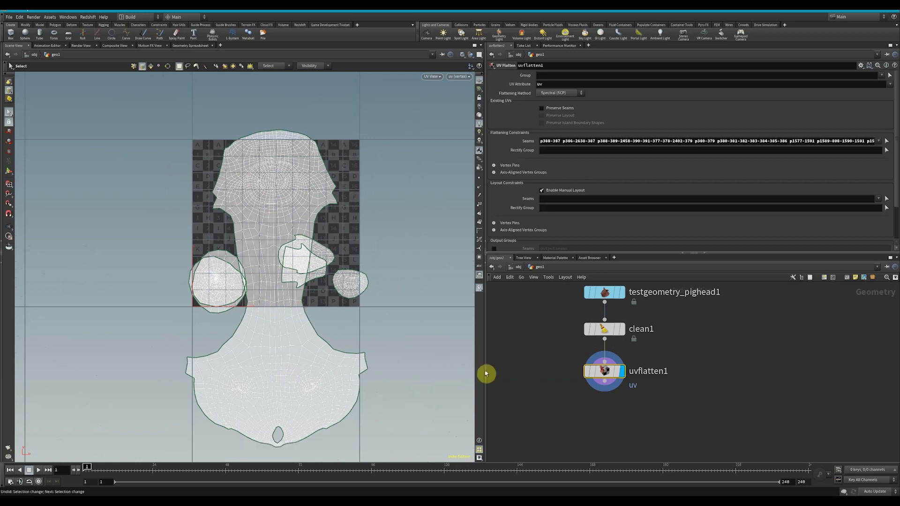
# - Append a UV Layout node to the UV Flatten node and display it
pyautogui.press('Tab')
pyautogui.write('uvlayout')
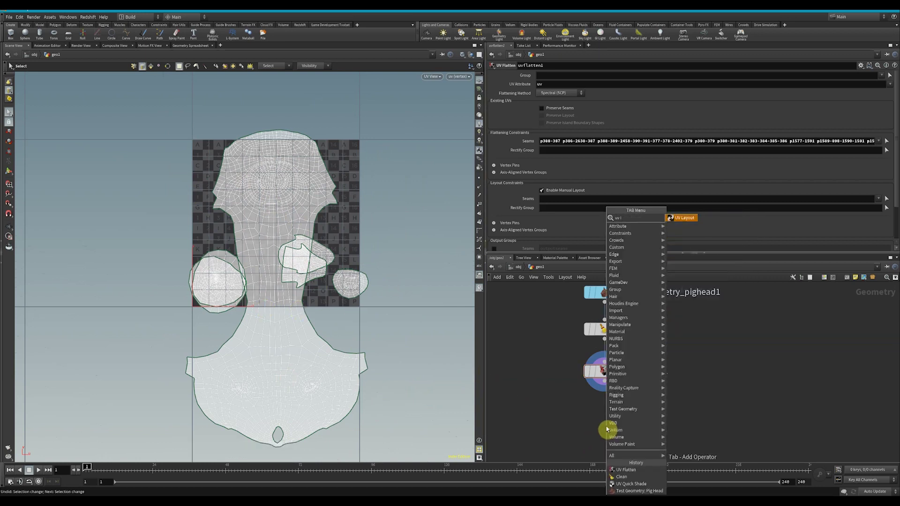
pyautogui.press('Return')
pyautogui.scroll(1, 589, 390)
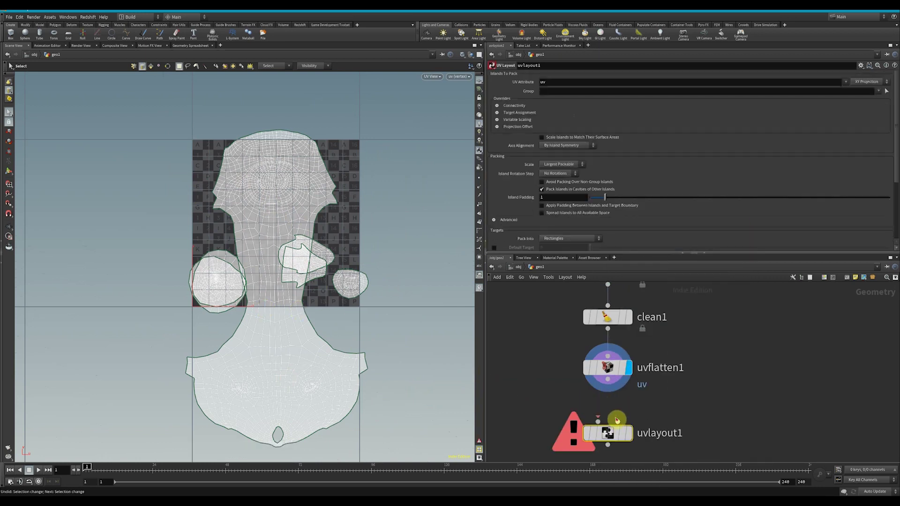
pyautogui.moveTo(598, 421); pyautogui.dragTo(608, 379)
pyautogui.click(629, 434)
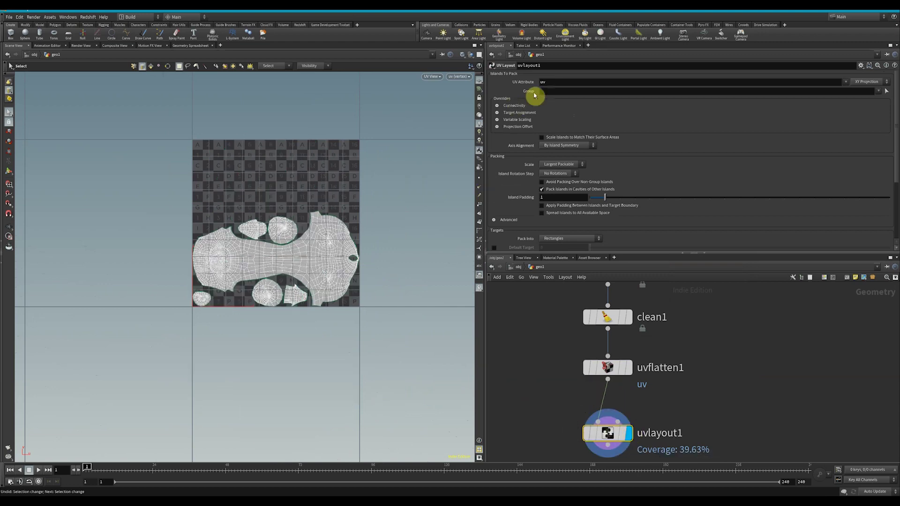
# - Enable Scale Islands to Match Their Surface Areas on the UV Layout node and check the packed islands
pyautogui.click(542, 137)
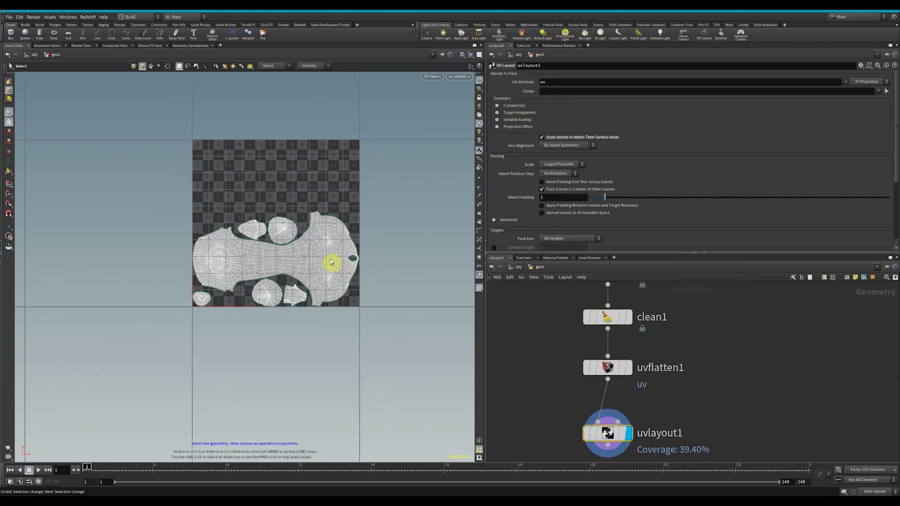
pyautogui.scroll(2, 324, 239)
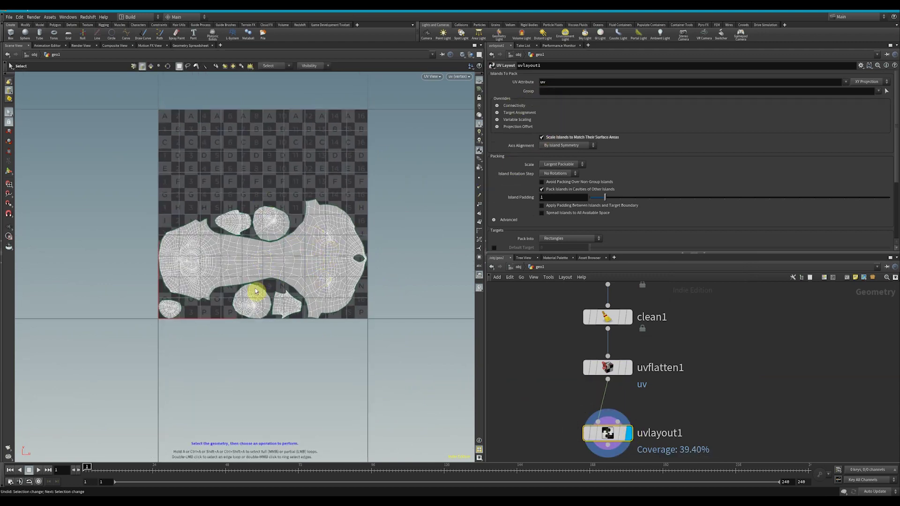
pyautogui.scroll(1, 255, 291)
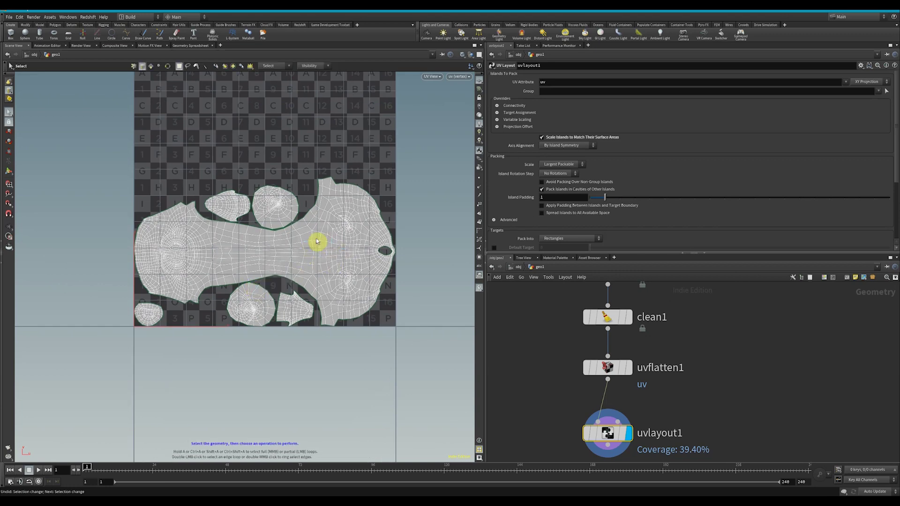
# - Append a UV Quick Shade node to the UV Layout node and display it in the perspective view
pyautogui.hotkey('space', '1')
pyautogui.moveTo(315, 237); pyautogui.dragTo(375, 265)
pyautogui.moveTo(661, 385); pyautogui.dragTo(664, 316, button='middle')
pyautogui.press('Tab')
pyautogui.write('uv')
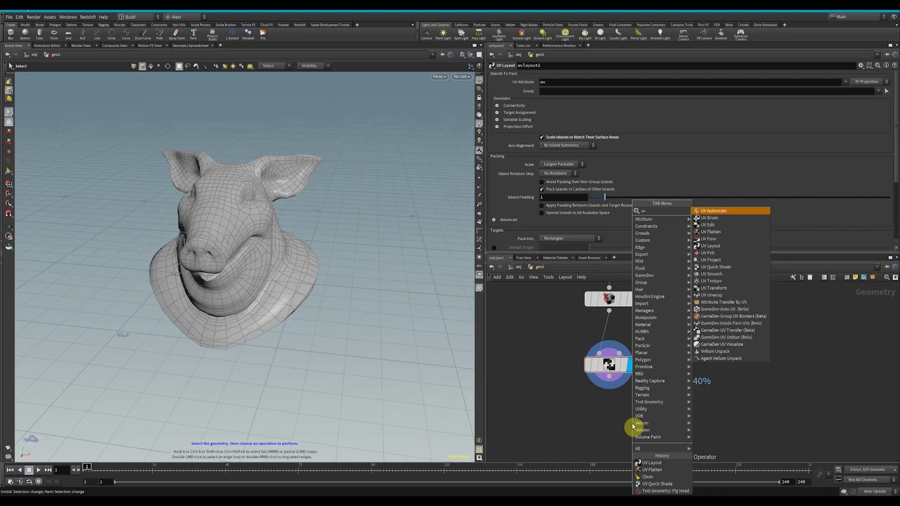
pyautogui.write('q')
pyautogui.press('Return')
pyautogui.click(632, 427)
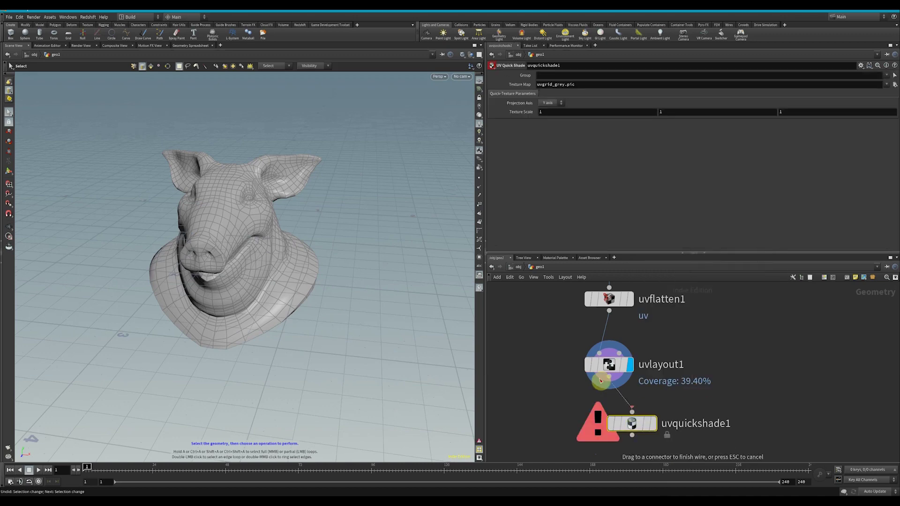
pyautogui.click(632, 419)
# - Examine the grid texture from all sides of the pig head and compare it with the packed UV islands
pyautogui.moveTo(299, 302); pyautogui.dragTo(260, 249)
pyautogui.press('s')
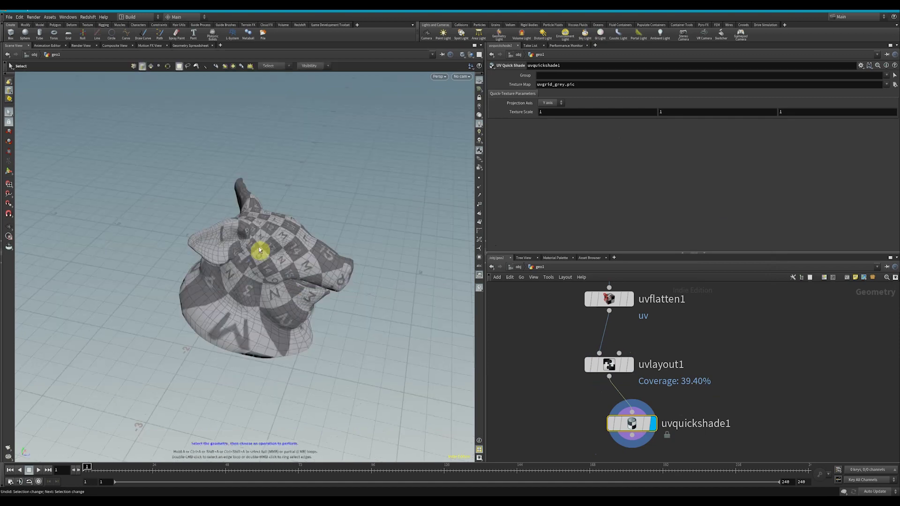
pyautogui.press('Escape')
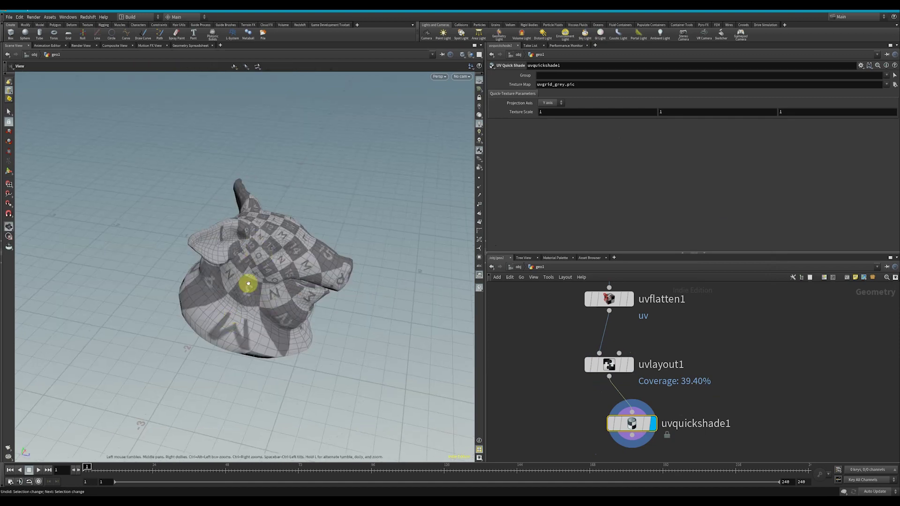
pyautogui.moveTo(241, 285); pyautogui.dragTo(305, 328)
pyautogui.press('s')
pyautogui.hotkey('space', '5')
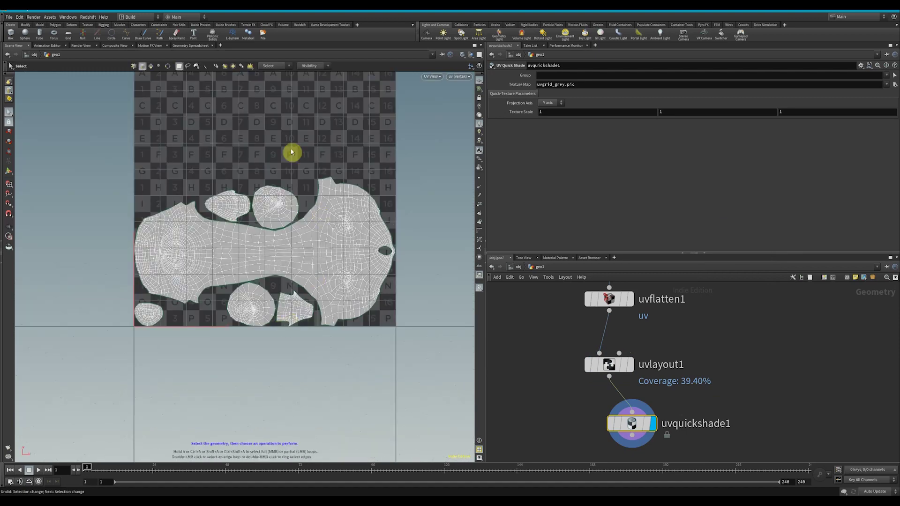
pyautogui.hotkey('space', '1')
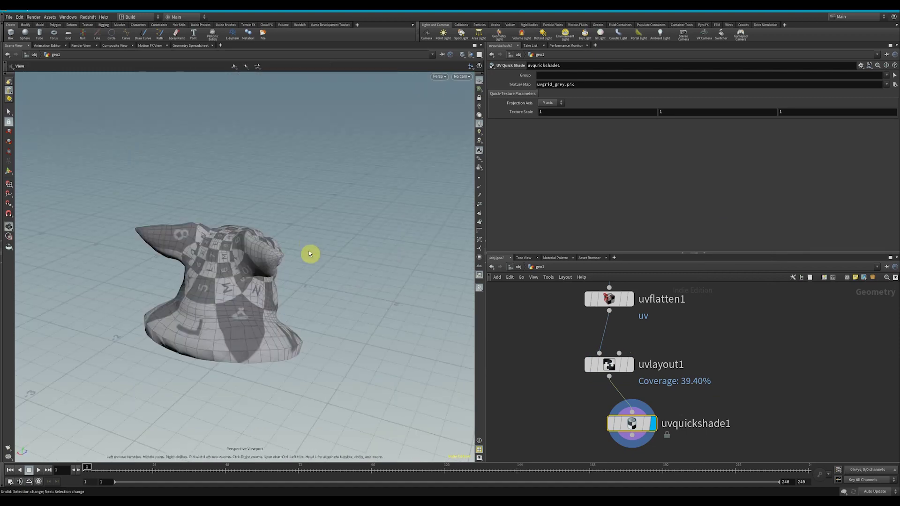
pyautogui.moveTo(235, 331)
pyautogui.mouseDown()
pyautogui.moveTo(225, 339)
pyautogui.moveTo(163, 319)
pyautogui.moveTo(231, 342)
pyautogui.mouseUp()
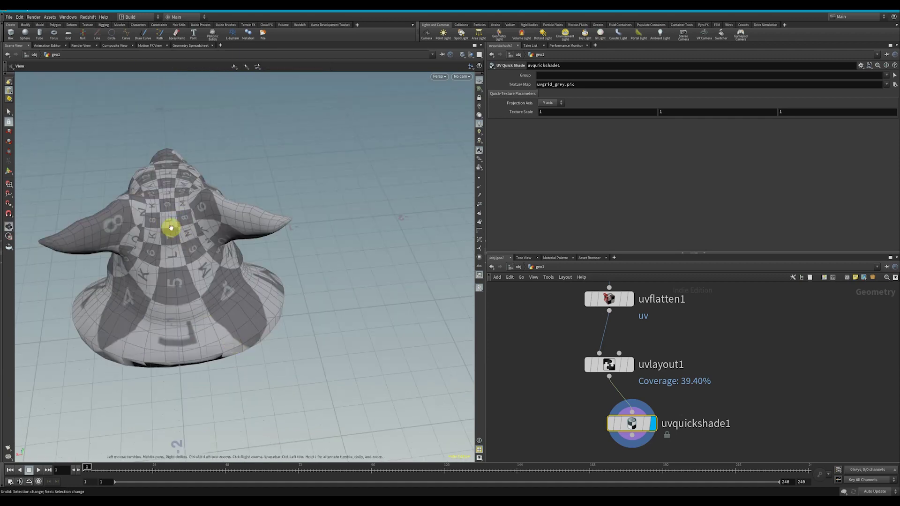
pyautogui.keyDown('alt'); pyautogui.moveTo(170, 230); pyautogui.dragTo(218, 271); pyautogui.keyUp('alt')
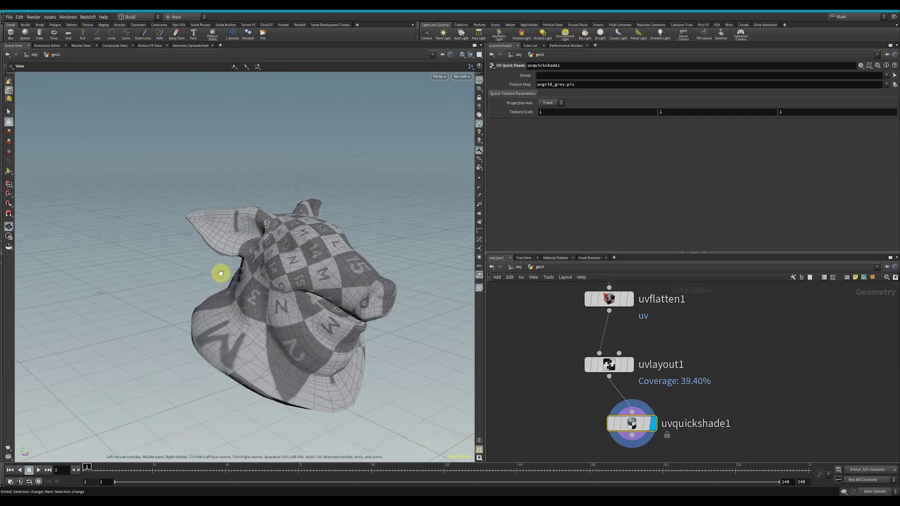
pyautogui.moveTo(285, 285); pyautogui.dragTo(224, 255)
# - Reopen the UV Flatten seam selection and add seams from both ears down the neck, joined by a loop above the collar
pyautogui.moveTo(631, 369)
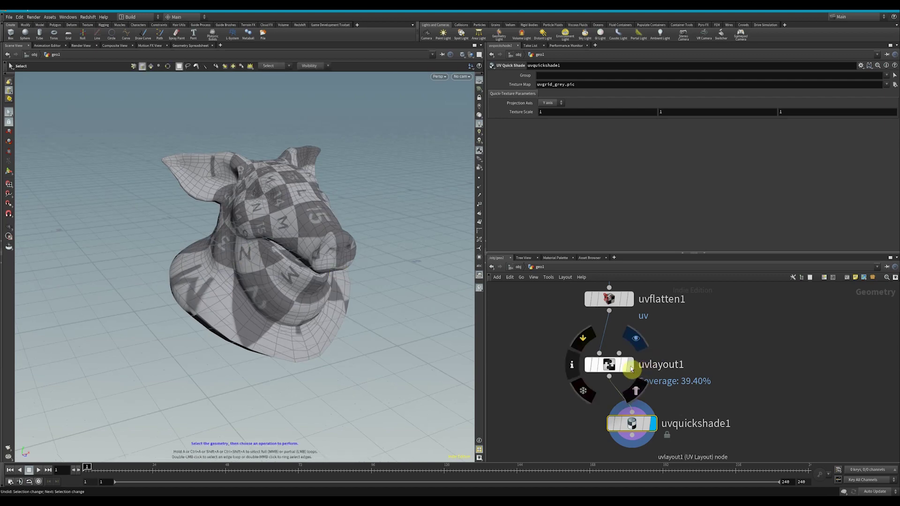
pyautogui.click(629, 299)
pyautogui.click(612, 299)
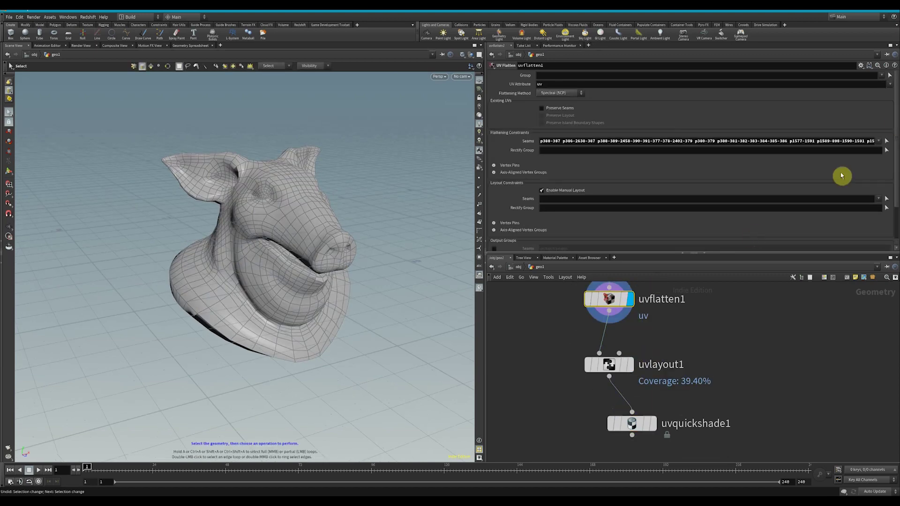
pyautogui.click(887, 142)
pyautogui.keyDown('alt'); pyautogui.moveTo(311, 280); pyautogui.dragTo(187, 297, button='right'); pyautogui.keyUp('alt')
pyautogui.keyDown('alt'); pyautogui.moveTo(187, 298); pyautogui.dragTo(198, 263); pyautogui.keyUp('alt')
pyautogui.moveTo(183, 217)
pyautogui.mouseDown()
pyautogui.moveTo(184, 207)
pyautogui.moveTo(400, 151)
pyautogui.moveTo(195, 210)
pyautogui.moveTo(171, 211)
pyautogui.moveTo(175, 203)
pyautogui.mouseUp()
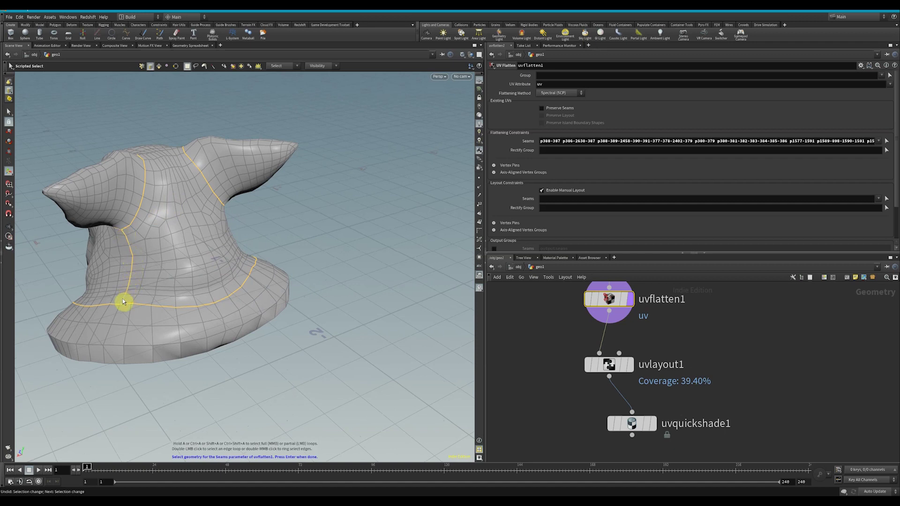
pyautogui.moveTo(122, 299); pyautogui.dragTo(271, 240)
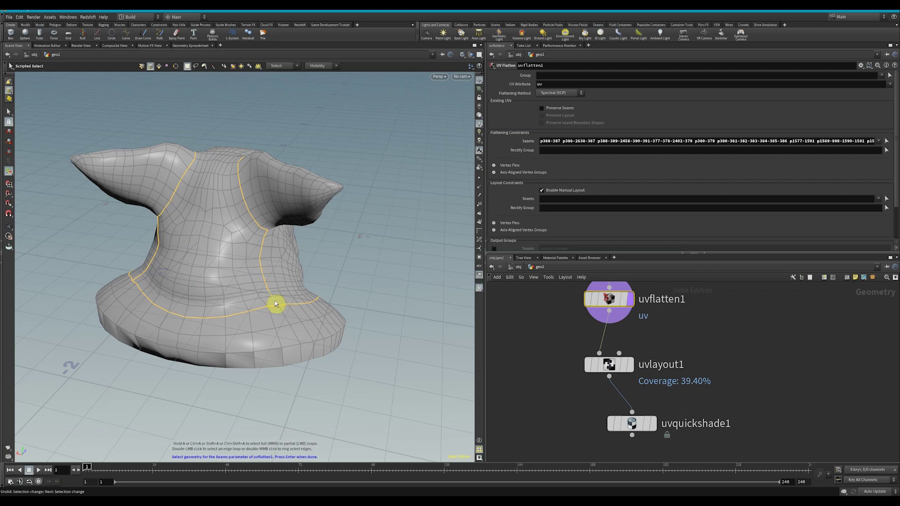
# - Add a seam loop around the rim of the underside and a centre seam across the underside face
pyautogui.moveTo(275, 304)
pyautogui.mouseDown()
pyautogui.moveTo(269, 257)
pyautogui.moveTo(299, 275)
pyautogui.moveTo(287, 293)
pyautogui.mouseUp()
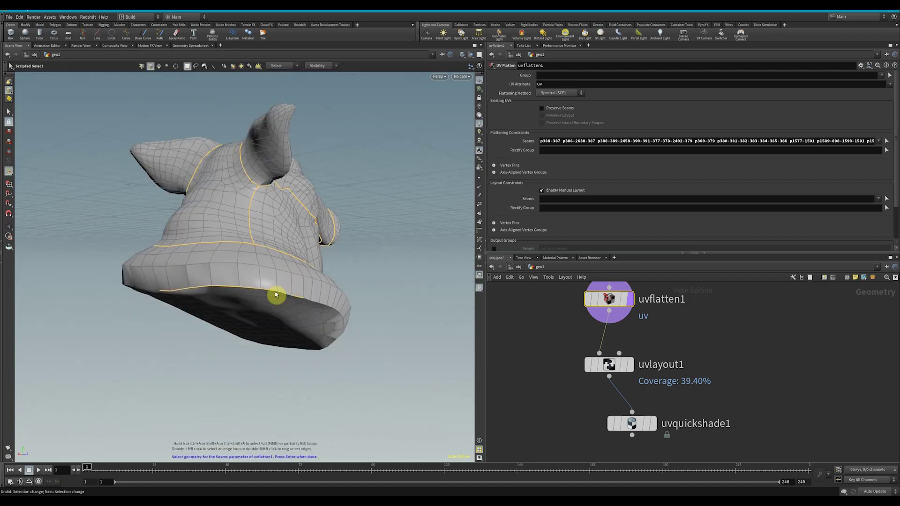
pyautogui.moveTo(201, 283); pyautogui.dragTo(323, 161)
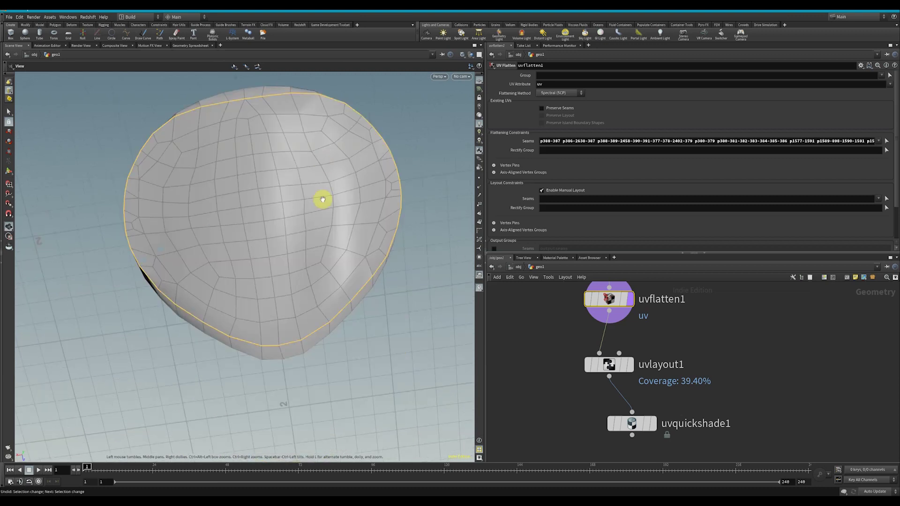
pyautogui.moveTo(322, 200); pyautogui.dragTo(321, 196, button='middle')
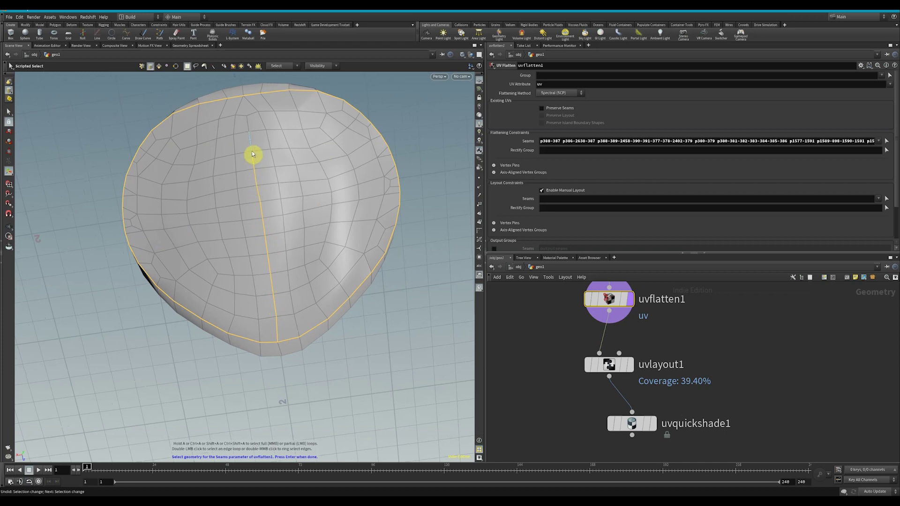
pyautogui.keyDown('shift'); pyautogui.click(254, 115); pyautogui.keyUp('shift')
pyautogui.keyDown('shift'); pyautogui.click(254, 105); pyautogui.keyUp('shift')
# - Add seams splitting the collar band, apply the selected edges to UV Flatten and show the flattened islands in the UV view
pyautogui.keyDown('alt'); pyautogui.moveTo(277, 102); pyautogui.dragTo(297, 221); pyautogui.keyUp('alt')
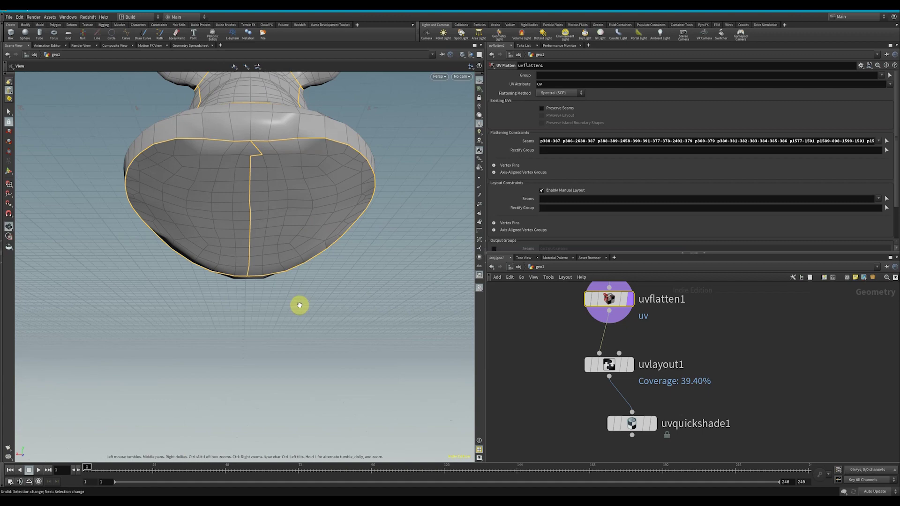
pyautogui.moveTo(300, 305); pyautogui.dragTo(262, 291)
pyautogui.press('space')
pyautogui.press('Return')
pyautogui.hotkey('space', '5')
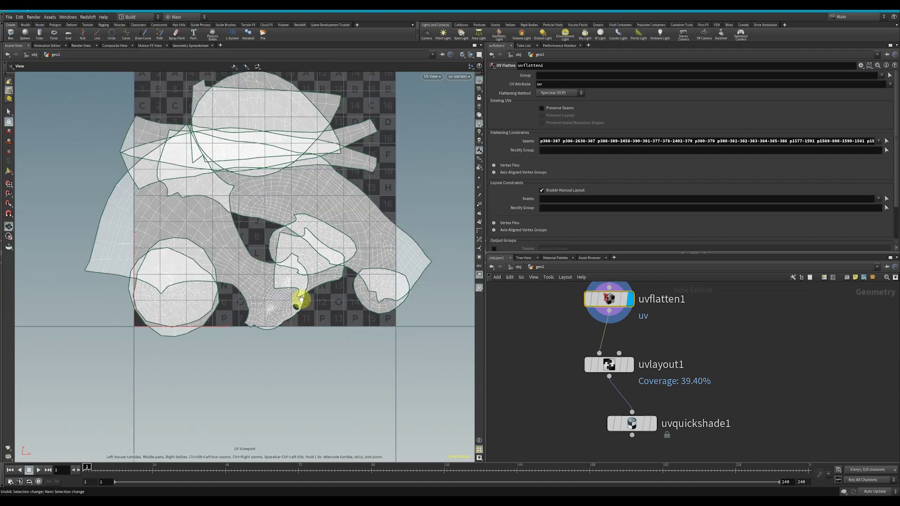
# - Display the UV Layout node and examine the repacked islands
pyautogui.click(631, 365)
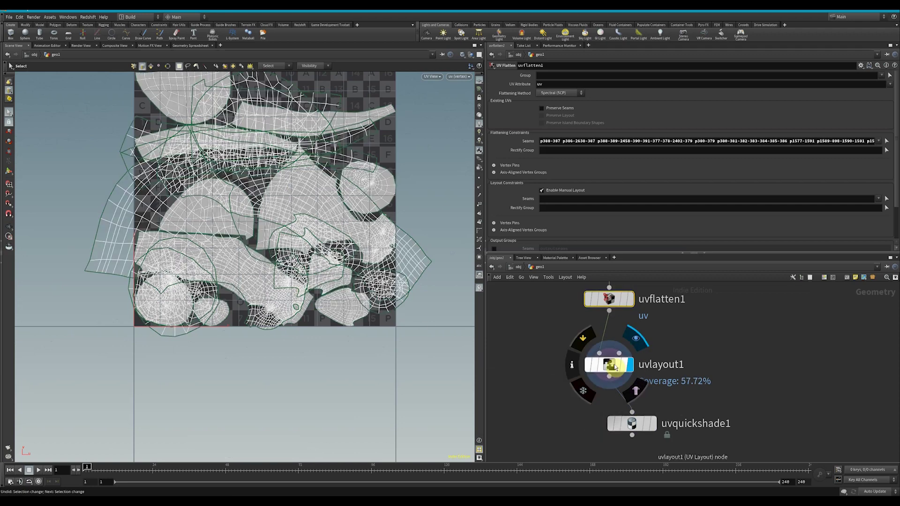
pyautogui.click(612, 365)
pyautogui.scroll(-2, 338, 281)
pyautogui.moveTo(338, 291); pyautogui.dragTo(338, 301, button='middle')
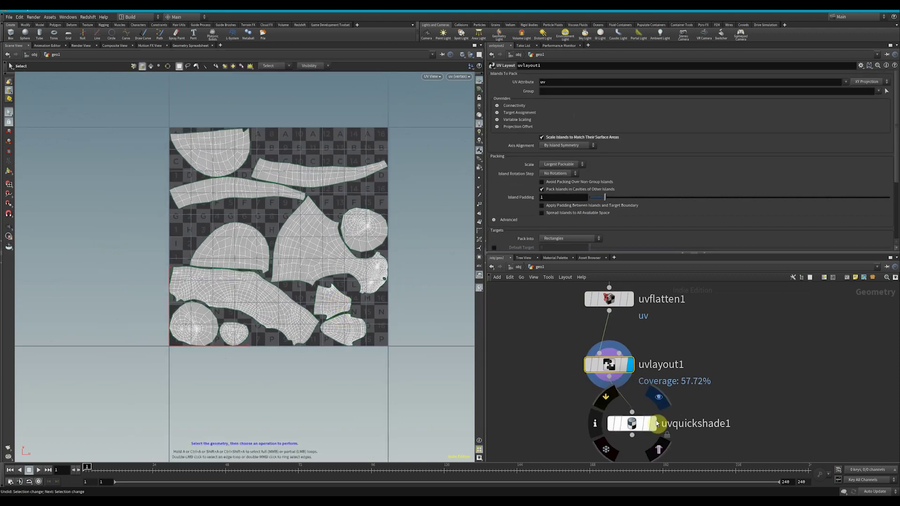
# - Display the UV Quick Shade node and examine the grid texture on the head, neck and collar
pyautogui.click(654, 424)
pyautogui.click(633, 424)
pyautogui.hotkey('space', '1')
pyautogui.press('Escape')
pyautogui.moveTo(253, 271)
pyautogui.mouseDown()
pyautogui.moveTo(257, 251)
pyautogui.moveTo(277, 258)
pyautogui.moveTo(272, 291)
pyautogui.moveTo(280, 325)
pyautogui.moveTo(301, 297)
pyautogui.moveTo(244, 294)
pyautogui.moveTo(255, 304)
pyautogui.moveTo(205, 282)
pyautogui.moveTo(257, 288)
pyautogui.mouseUp()
pyautogui.moveTo(215, 352); pyautogui.dragTo(301, 301)
pyautogui.moveTo(306, 261); pyautogui.dragTo(239, 277)
pyautogui.press('s')
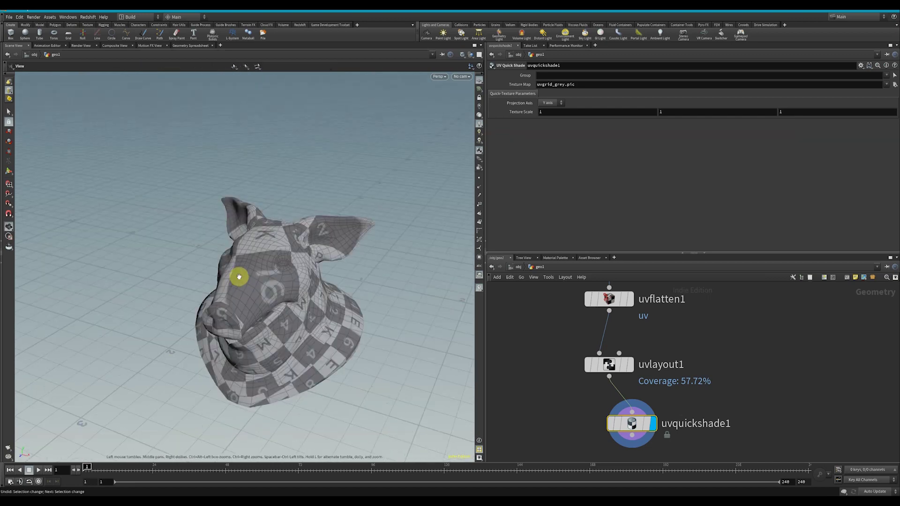
# - Inspect the snout end of the face island in the UV view and compare it with the textured head
pyautogui.hotkey('space', '5')
pyautogui.press('Escape')
pyautogui.scroll(4, 348, 267)
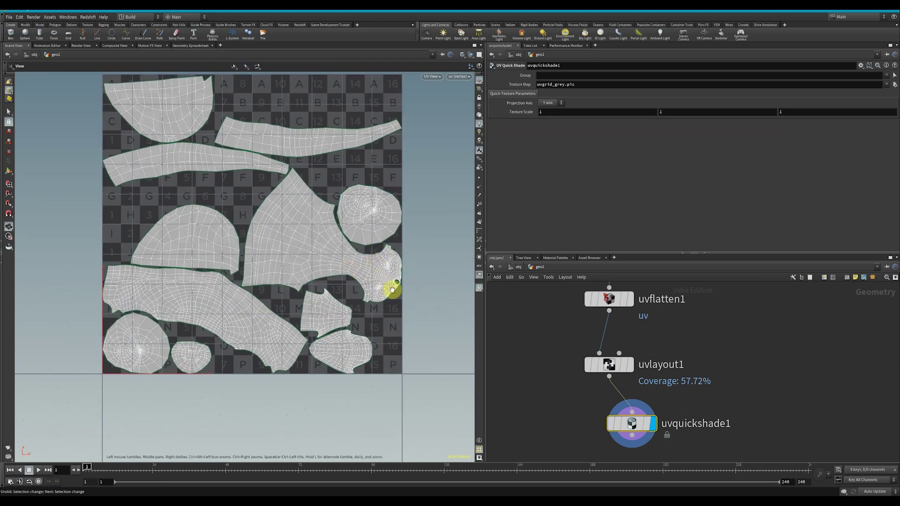
pyautogui.press('s')
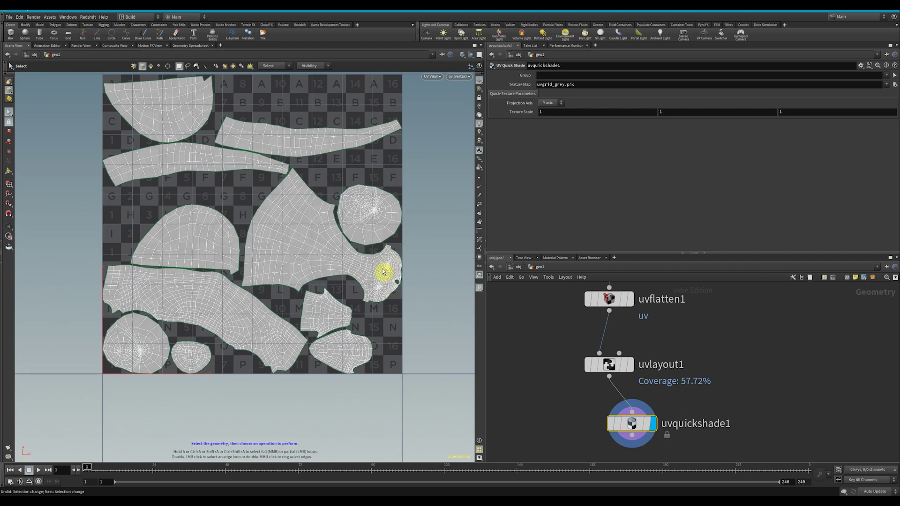
pyautogui.hotkey('space', '1')
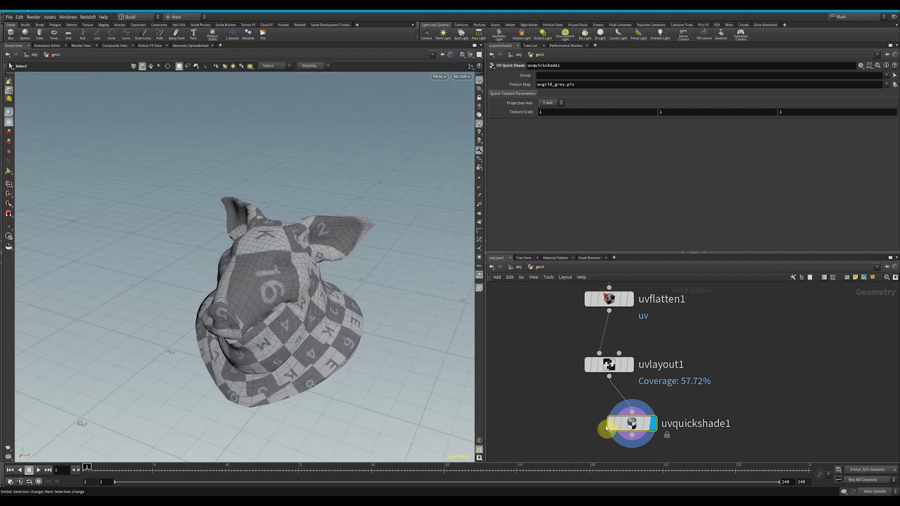
# - Add a seam under the snout joining the mouth seam to the snout loop, and apply the UV Flatten seams
pyautogui.click(615, 299)
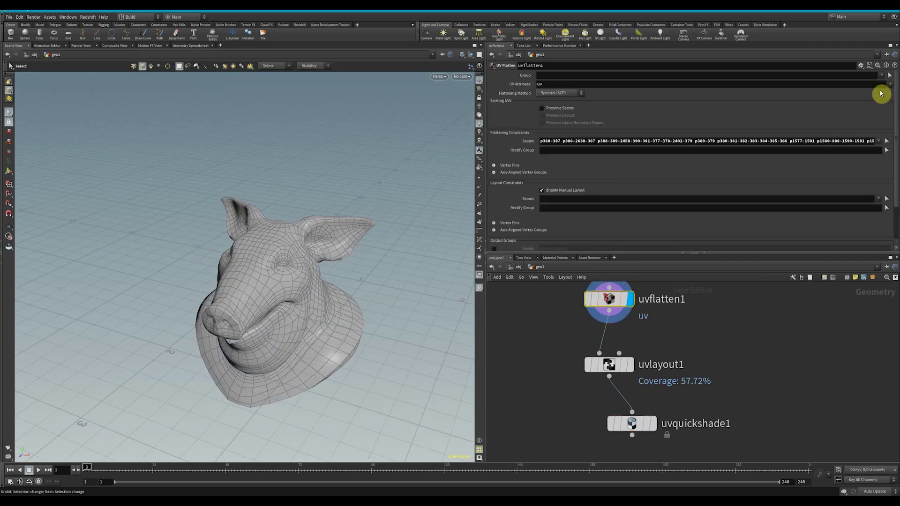
pyautogui.click(887, 142)
pyautogui.moveTo(356, 286); pyautogui.dragTo(305, 216)
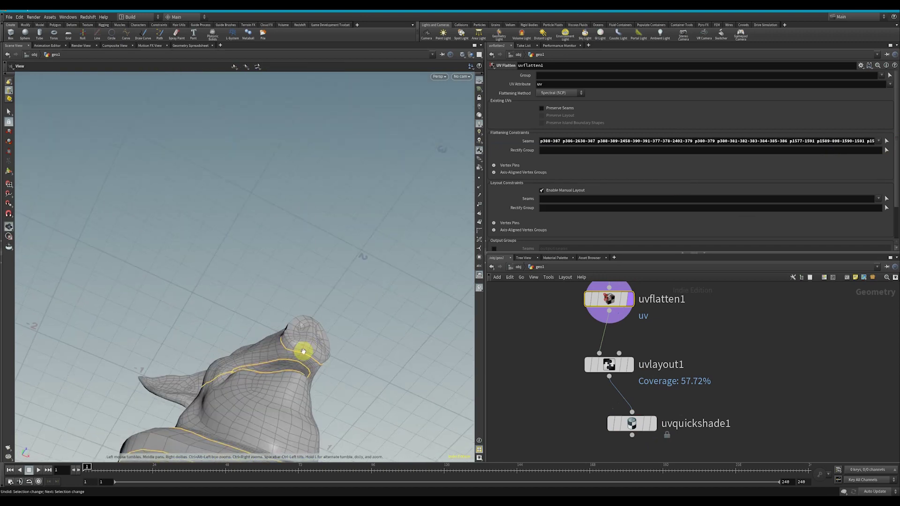
pyautogui.moveTo(303, 352); pyautogui.dragTo(303, 361)
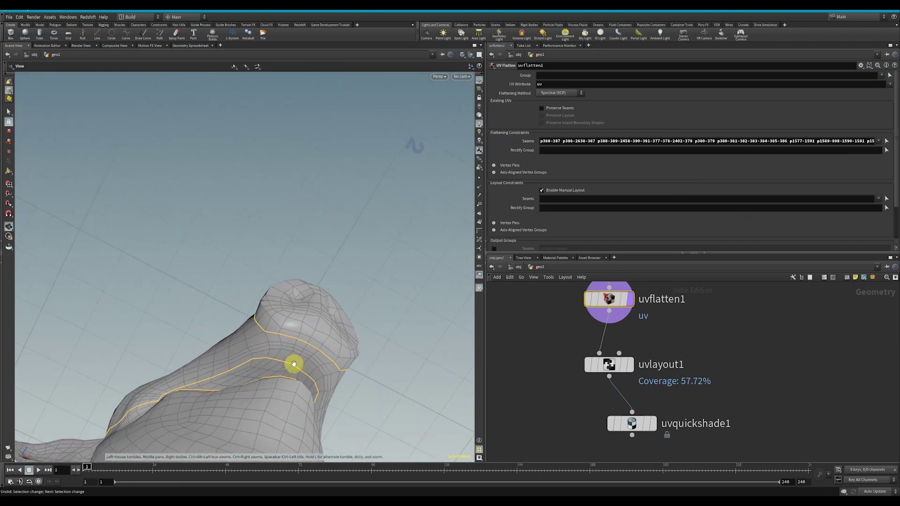
pyautogui.moveTo(294, 364); pyautogui.dragTo(294, 363)
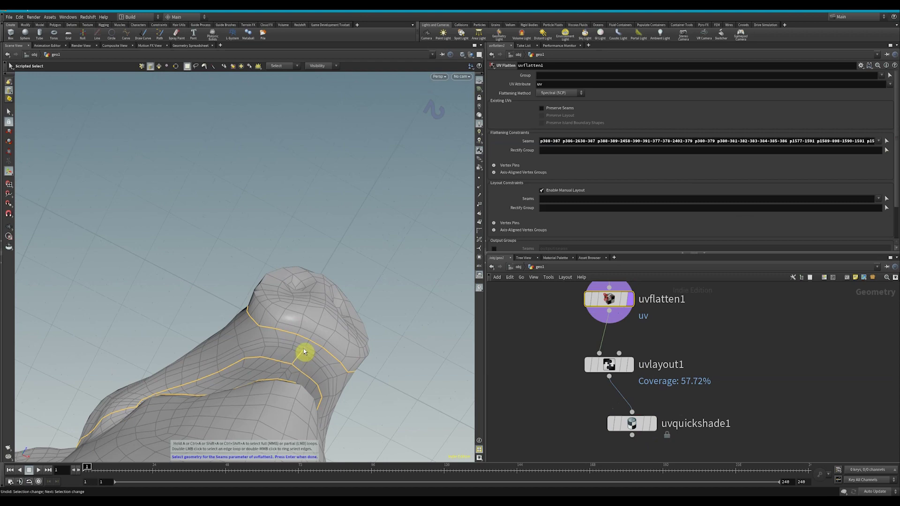
pyautogui.moveTo(306, 347); pyautogui.dragTo(333, 367)
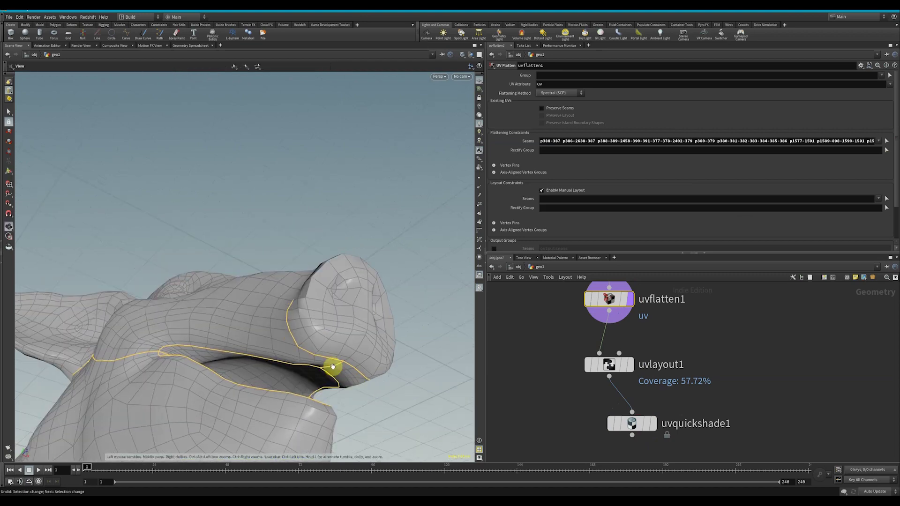
pyautogui.moveTo(293, 298); pyautogui.dragTo(286, 329)
pyautogui.press('Return')
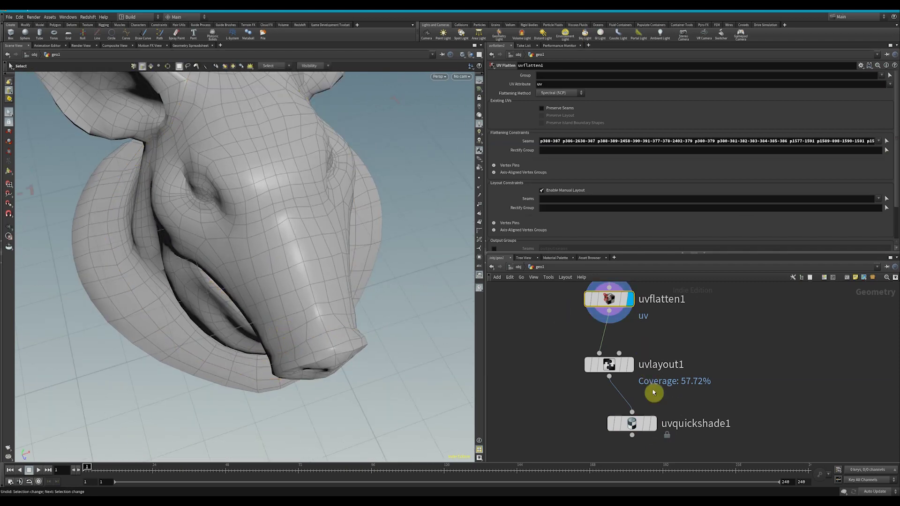
# - Display the UV Quick Shade node and check the grid texture on the face and the back of the head
pyautogui.click(655, 427)
pyautogui.moveTo(249, 288); pyautogui.dragTo(399, 263)
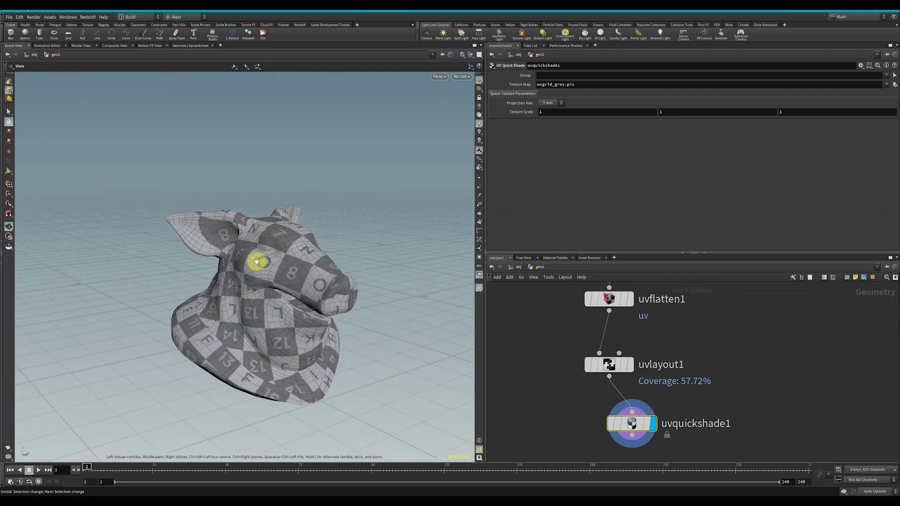
pyautogui.moveTo(257, 262); pyautogui.dragTo(367, 241)
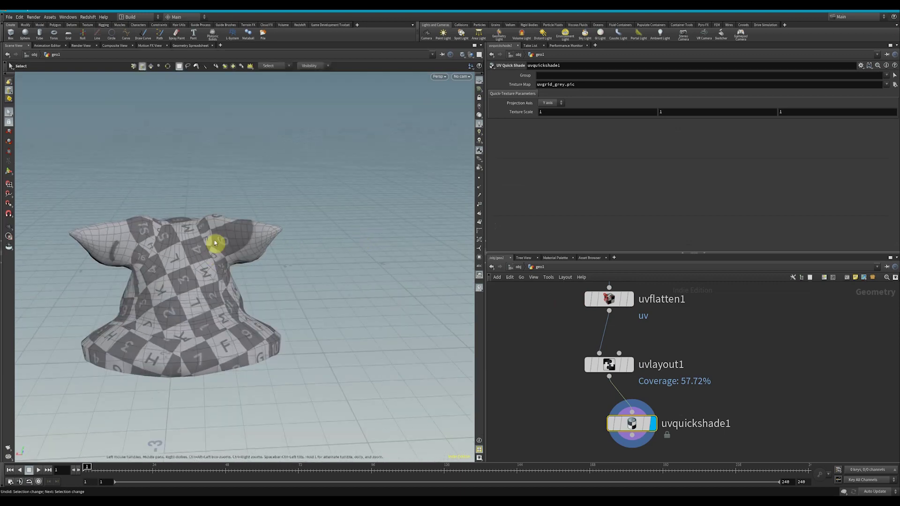
pyautogui.moveTo(214, 243); pyautogui.dragTo(269, 253)
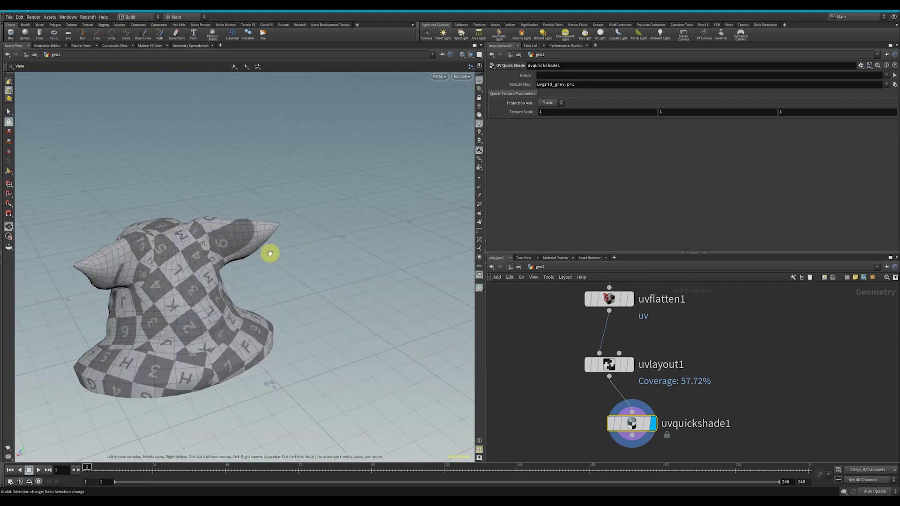
# - Reopen the UV Flatten seam selection, add seams splitting the ears, and apply the selected edges
pyautogui.click(635, 371)
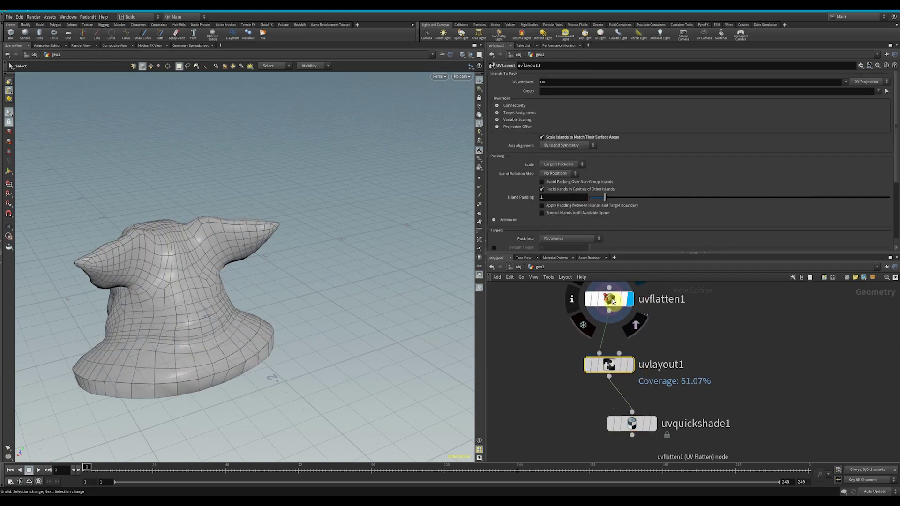
pyautogui.click(613, 301)
pyautogui.click(886, 143)
pyautogui.scroll(5, 181, 260)
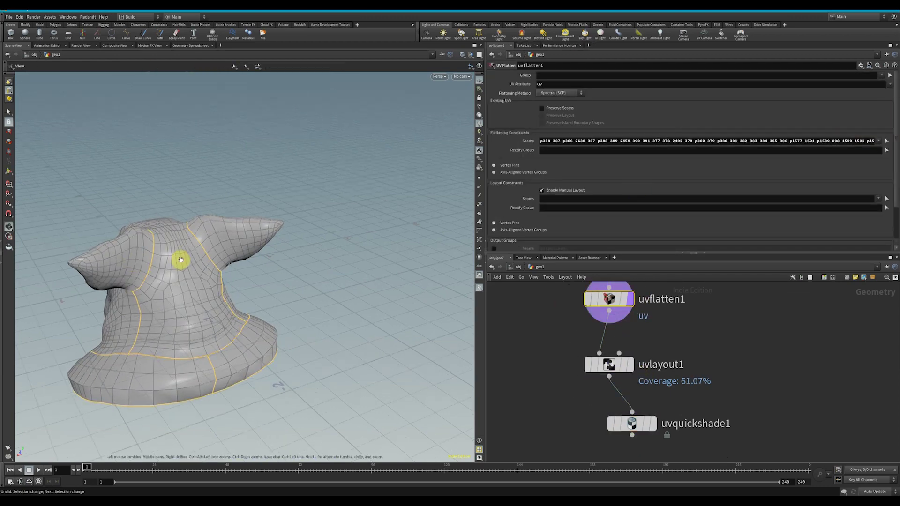
pyautogui.keyDown('alt'); pyautogui.moveTo(165, 259); pyautogui.dragTo(123, 248); pyautogui.keyUp('alt')
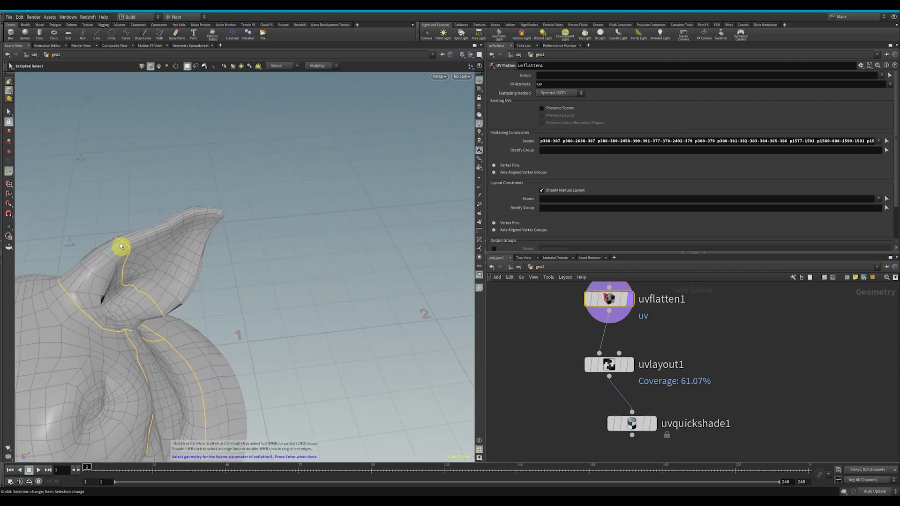
pyautogui.press('space')
pyautogui.moveTo(132, 241); pyautogui.dragTo(260, 241)
pyautogui.press('space')
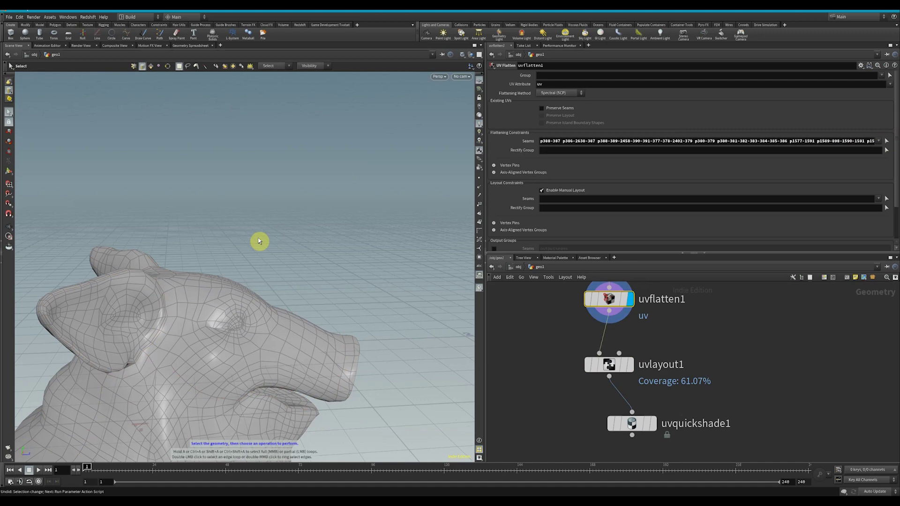
# - Display the UV Quick Shade node again and check the grid texture on the ears and whole head
pyautogui.click(651, 426)
pyautogui.press('space')
pyautogui.moveTo(202, 309); pyautogui.dragTo(333, 283)
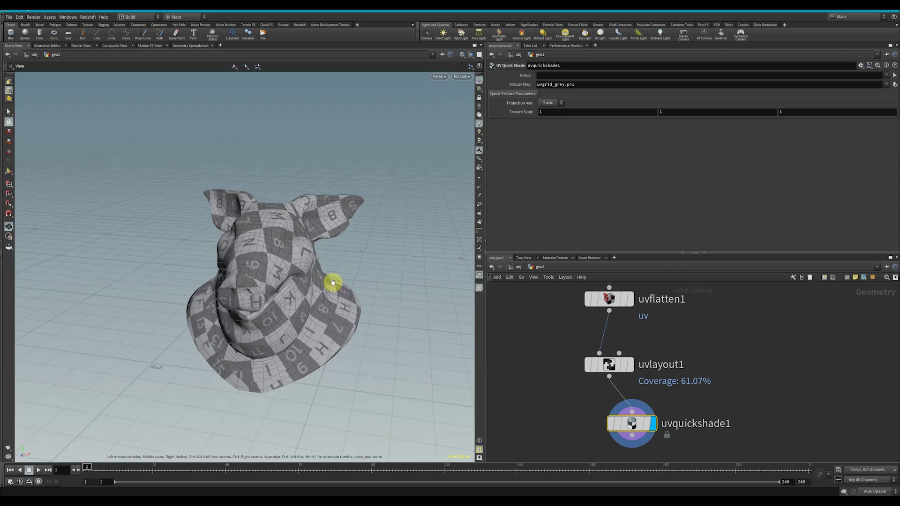
pyautogui.moveTo(332, 283); pyautogui.dragTo(320, 272, button='middle')
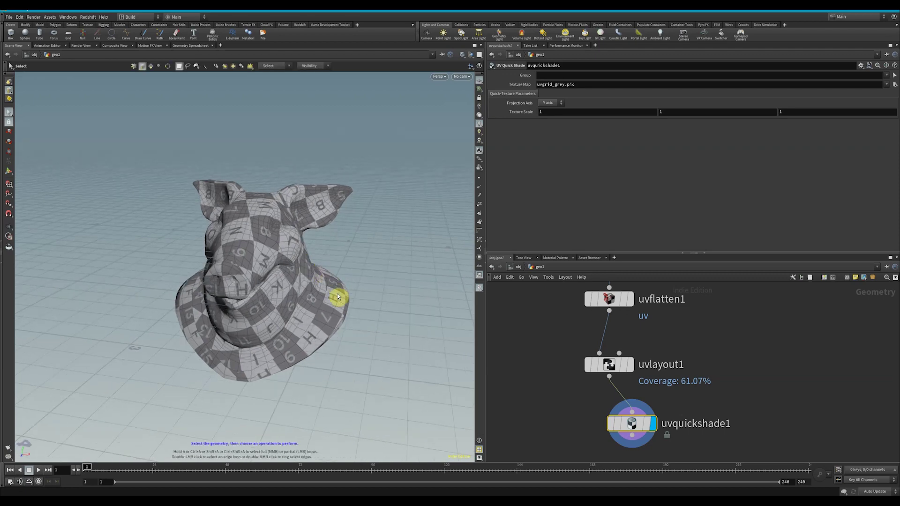